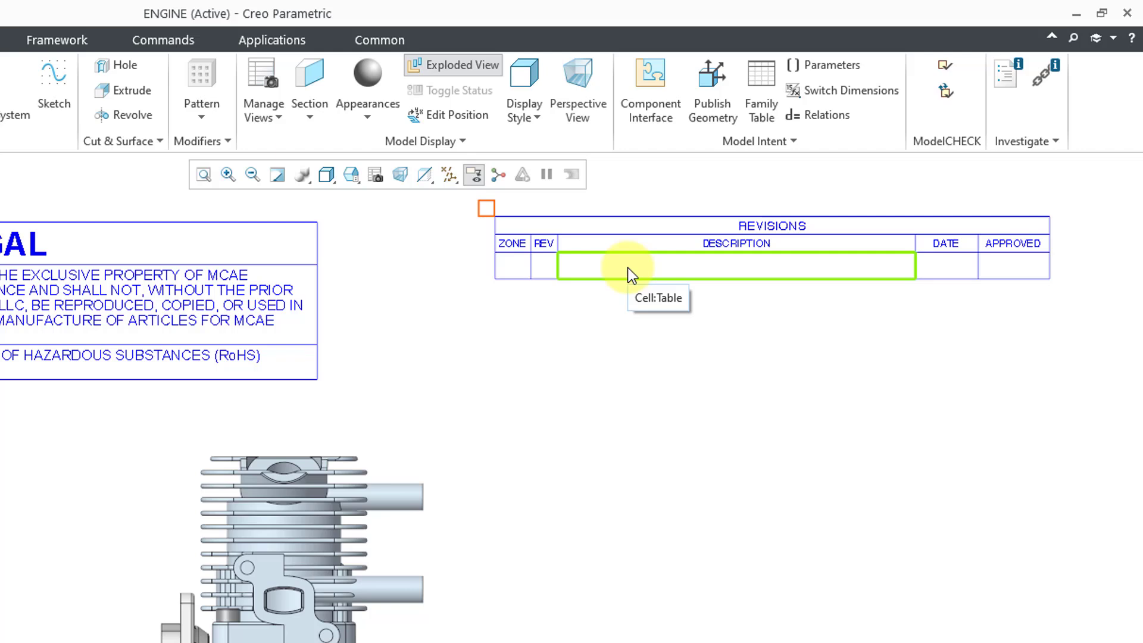
Select the entire REVISIONS table by stepping preselection up from a cell to the whole table
right_click(628, 267)
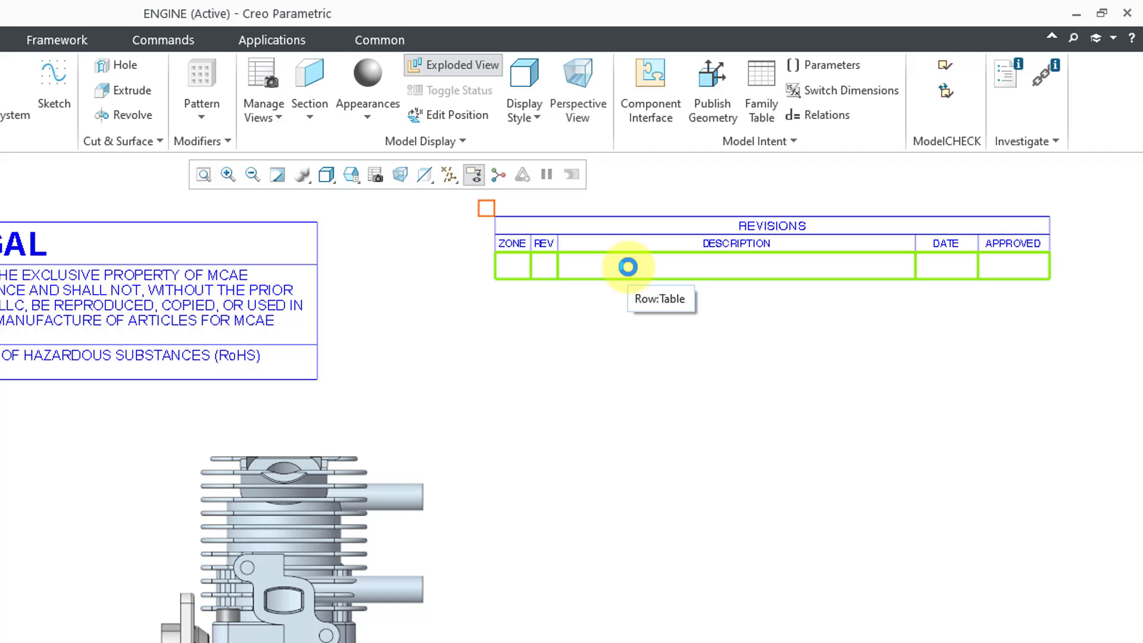
right_click(627, 267)
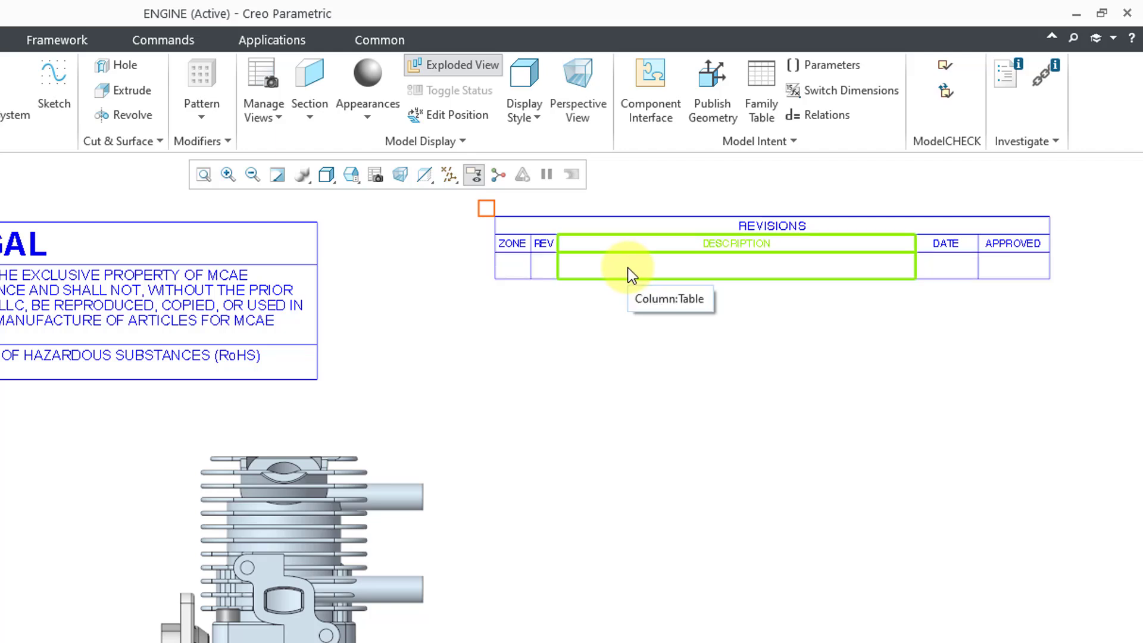
right_click(627, 267)
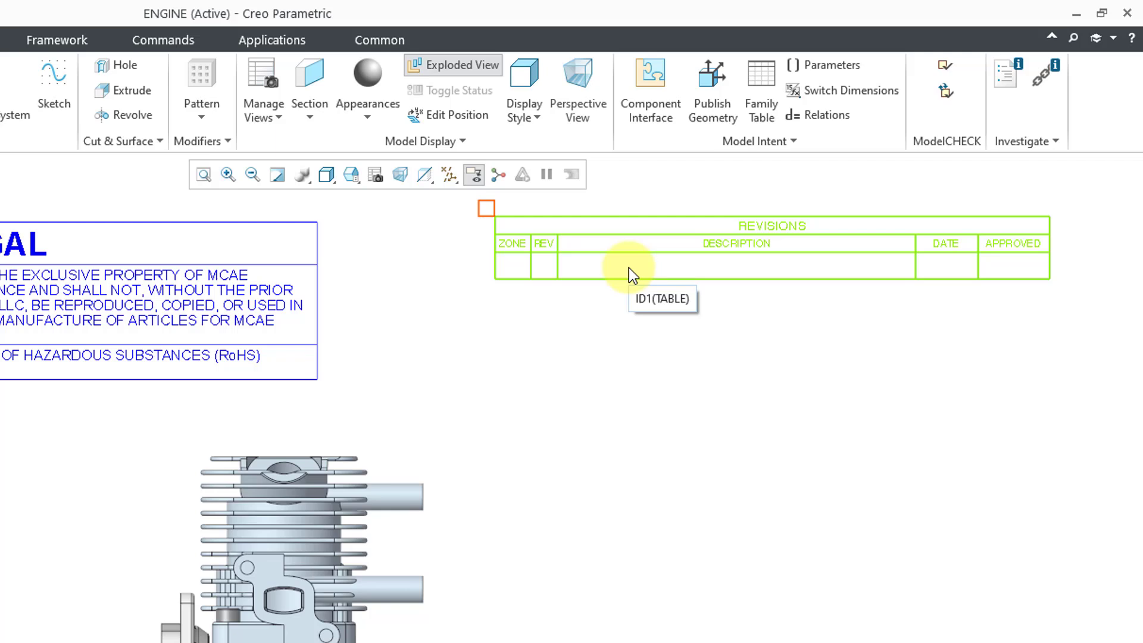
left_click(630, 268)
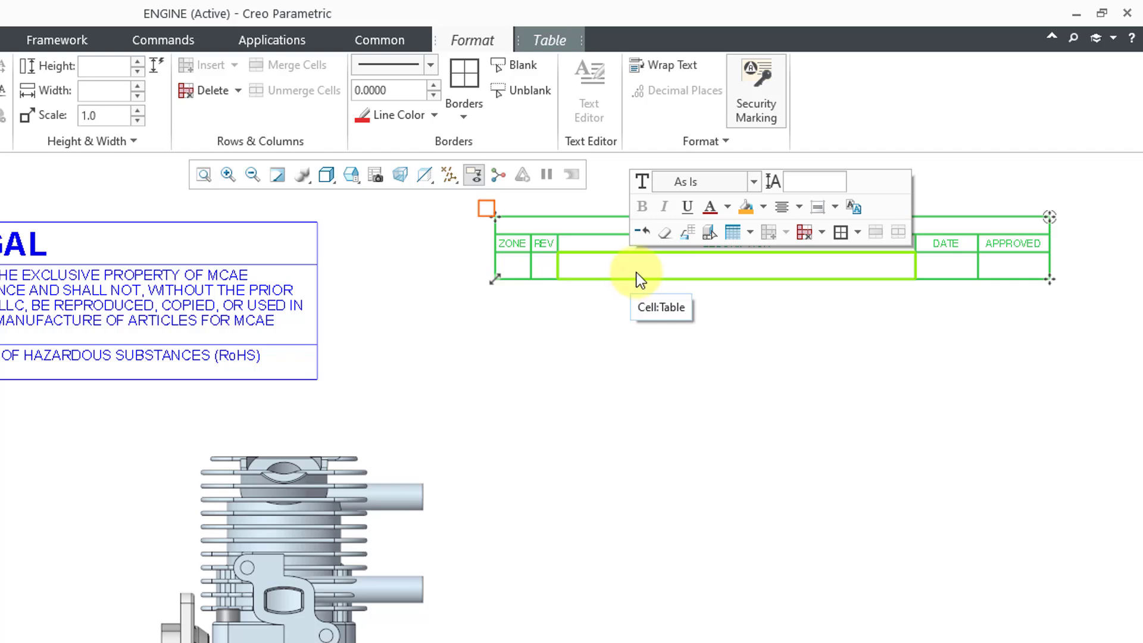
Deselect the REVISIONS table and select the whole LEGAL table with Select Table
left_click(668, 356)
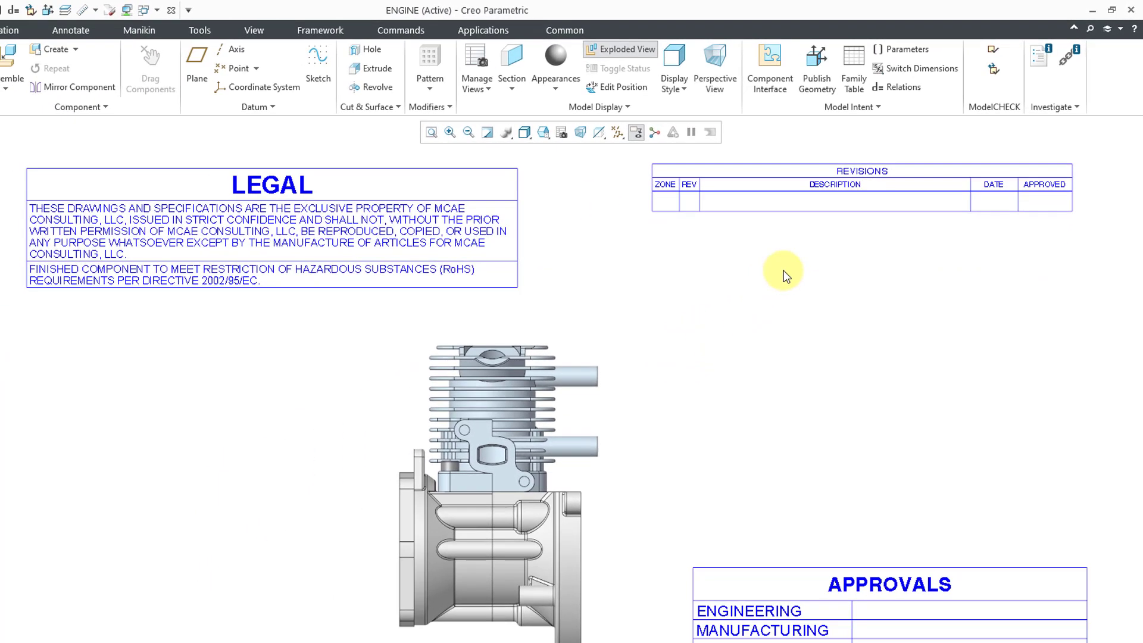
left_click(502, 254)
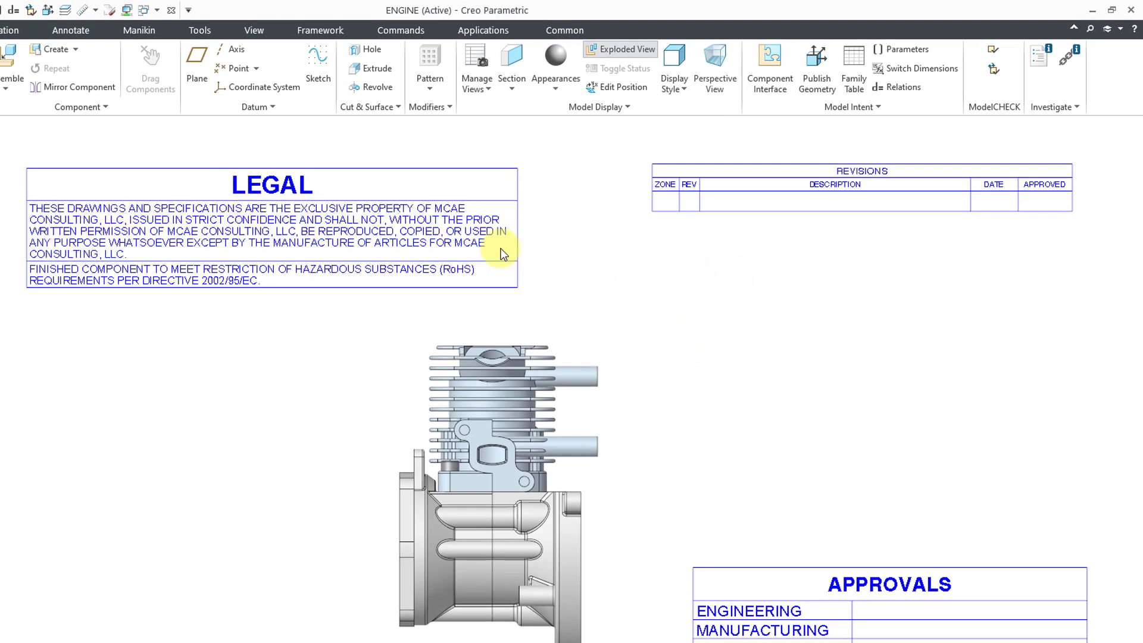
left_click(558, 226)
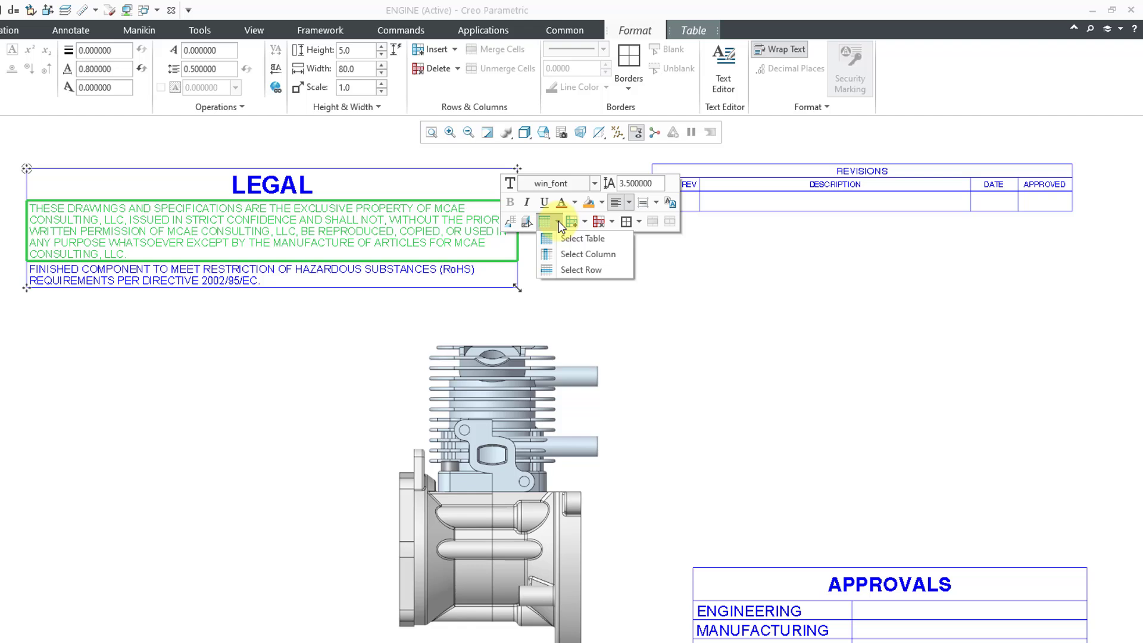
left_click(566, 238)
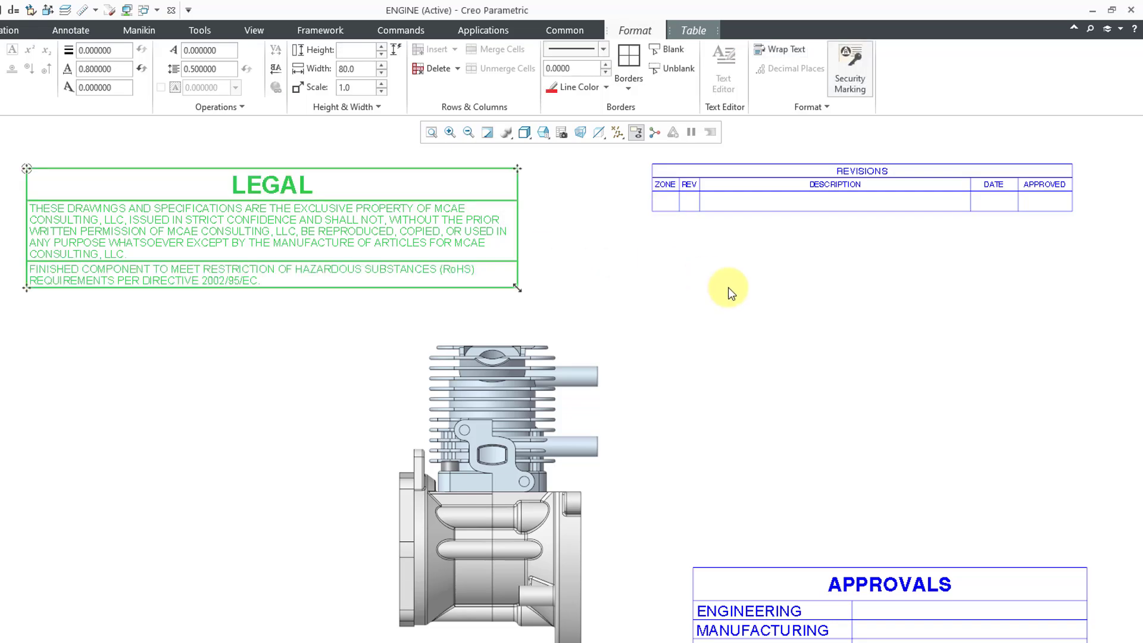
Deselect the LEGAL table, set the selection filter to Table Object, and pick the REVISIONS table
left_click(727, 287)
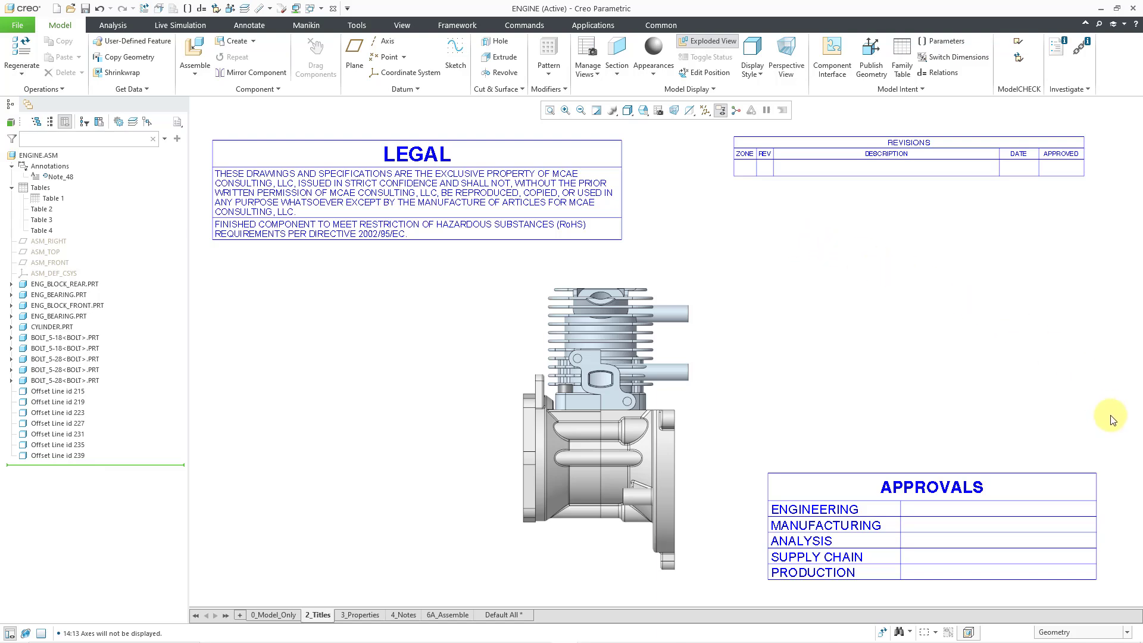
left_click(1100, 634)
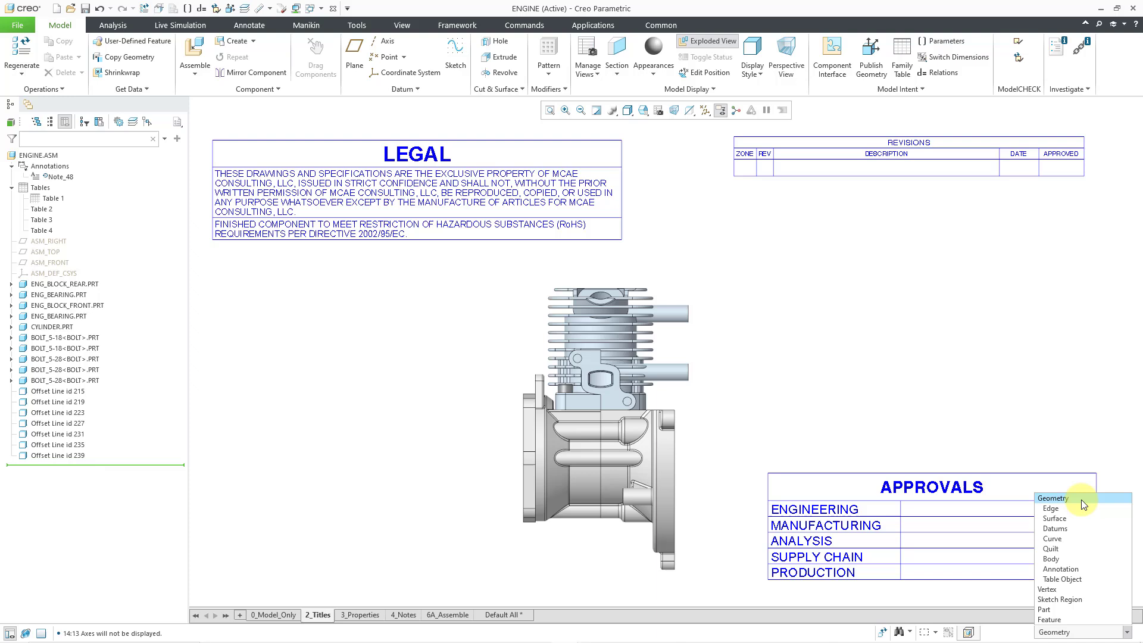
left_click(1086, 580)
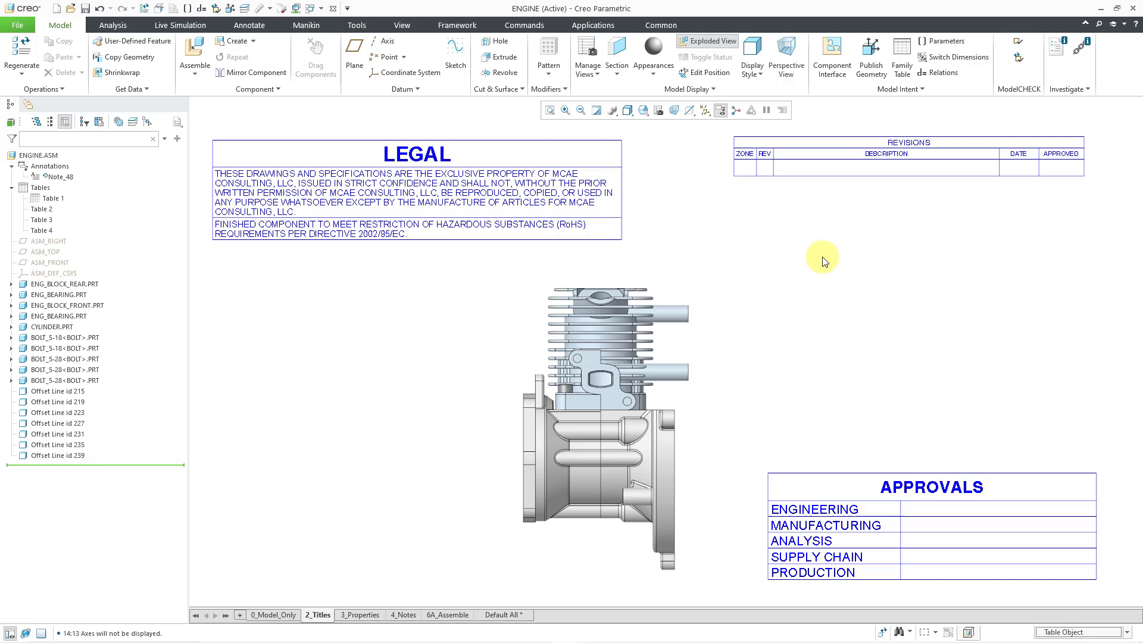
left_click(832, 178)
Select the LEGAL table via its column preselection and bring up its right-click table actions
right_click(609, 229)
left_click(609, 230)
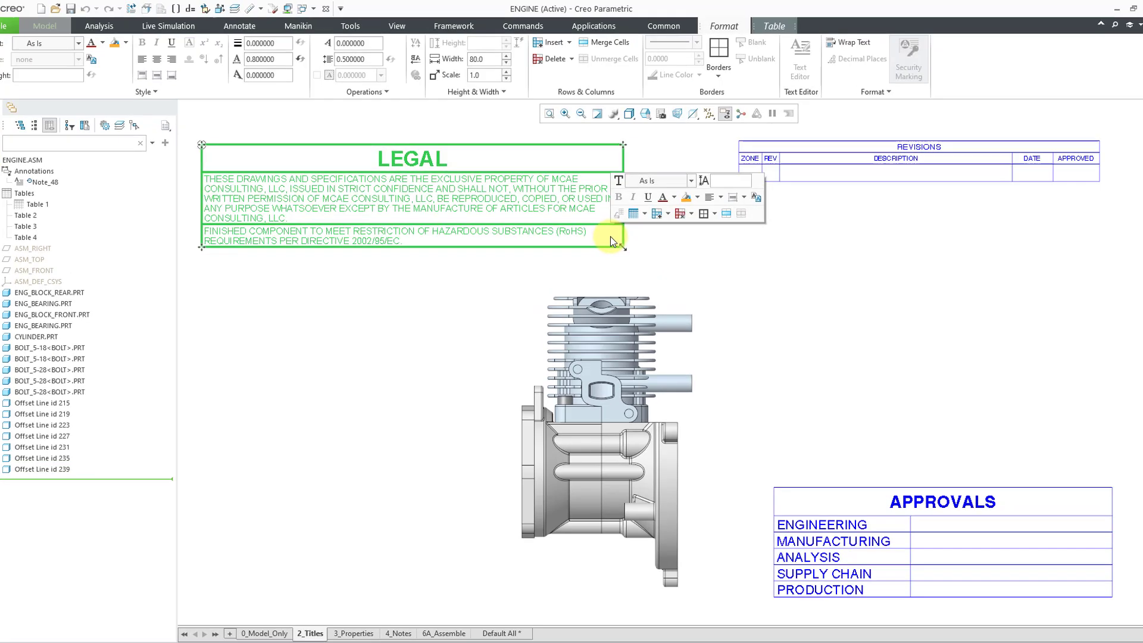
right_click(631, 356)
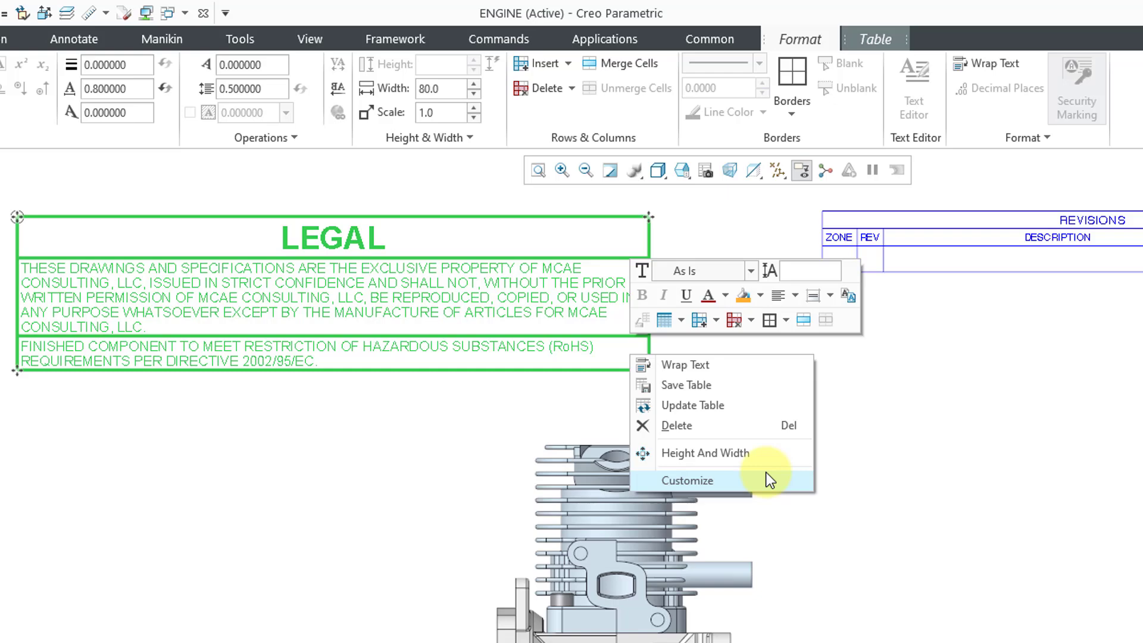
Dismiss the table menu, deselect the LEGAL table, and select Table 1 in the model tree
key("Escape")
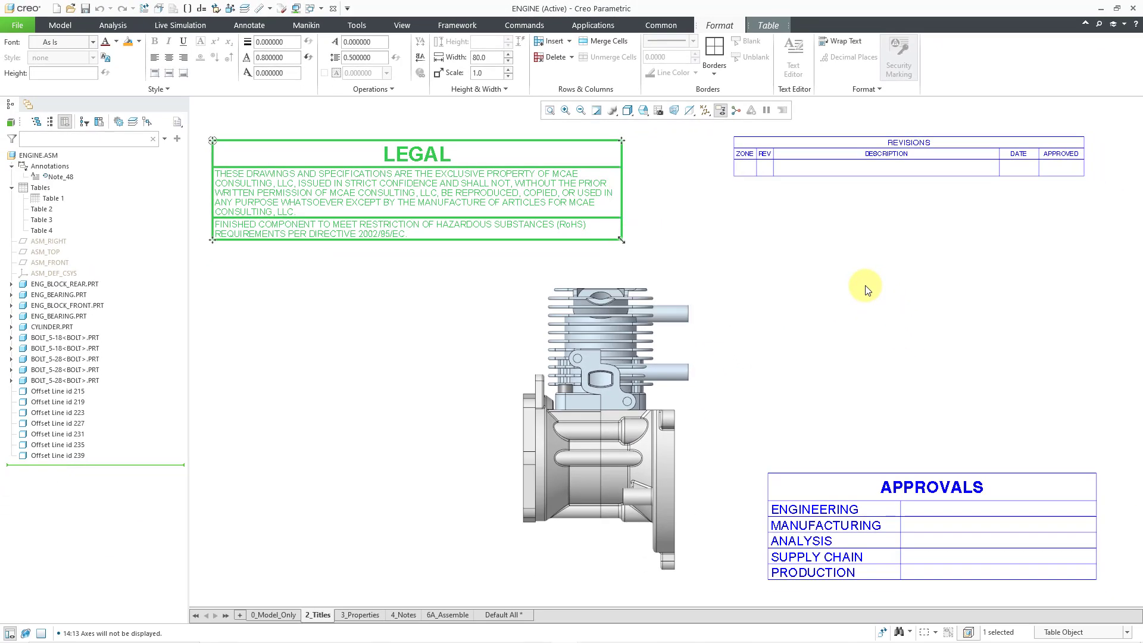
left_click(865, 290)
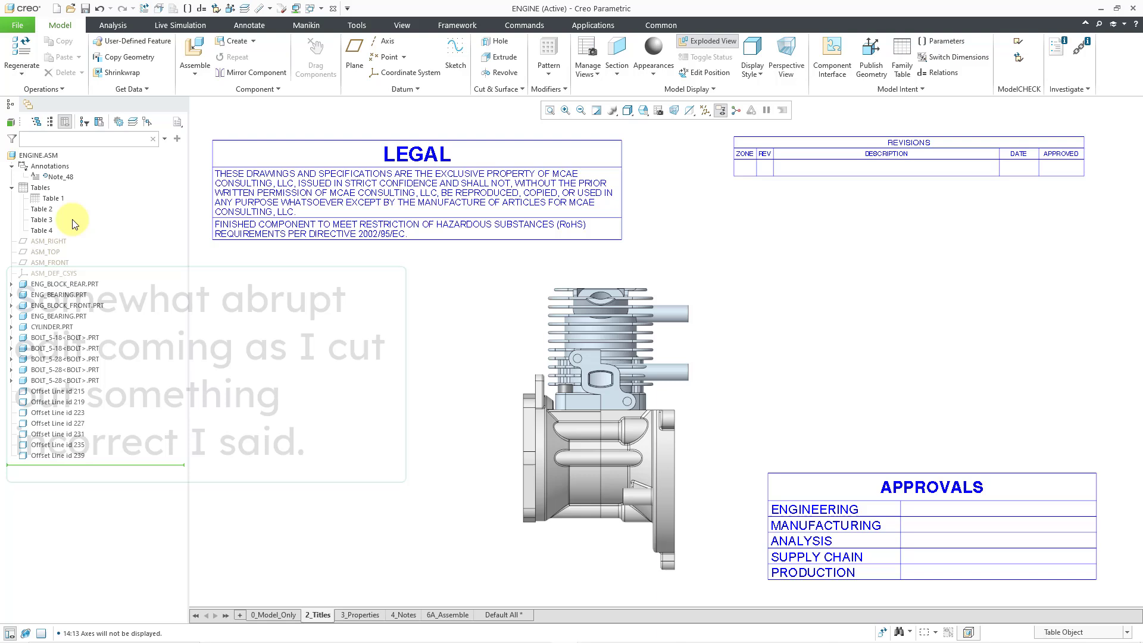
left_click(58, 200)
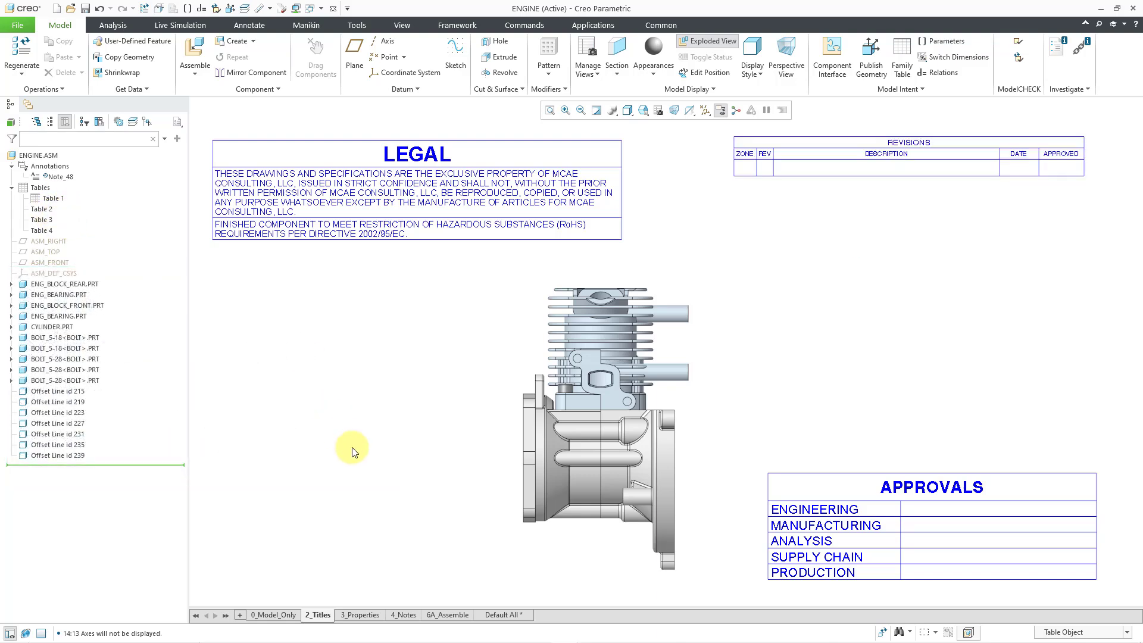
Switch to the 6A_Assemble sheet and select the whole FASTENER/TORQUE table
left_click(457, 616)
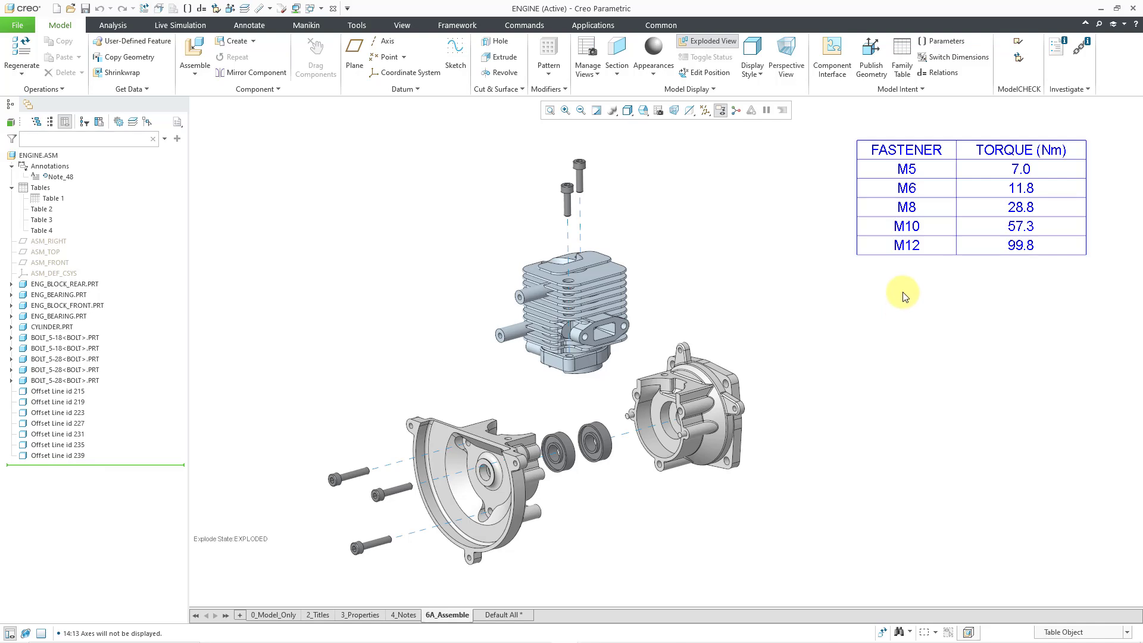
left_click(907, 226)
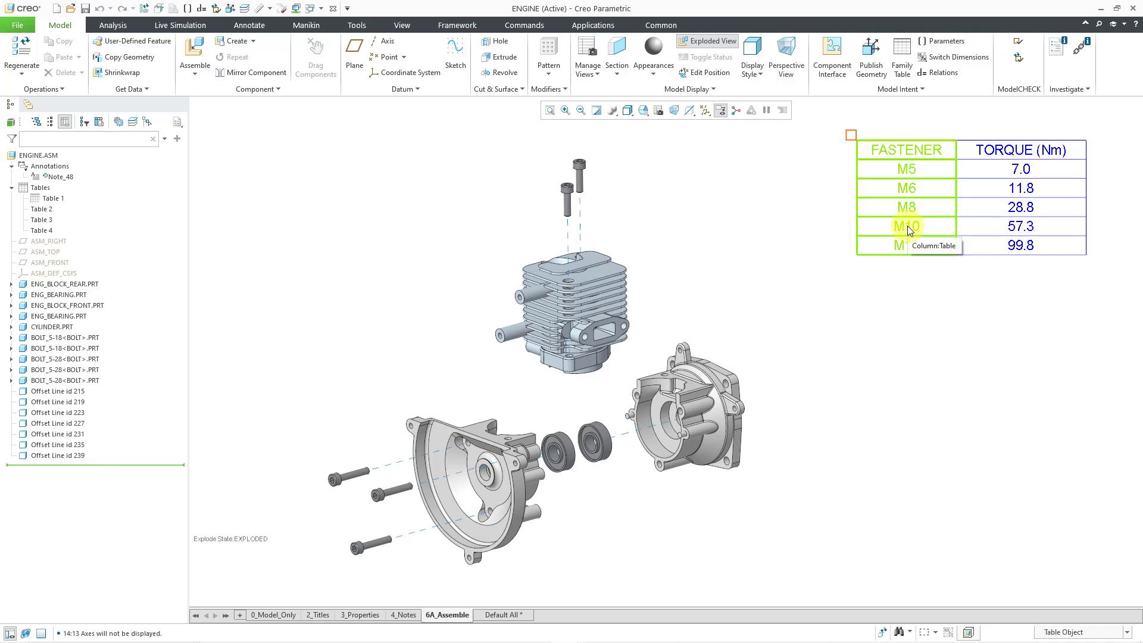
left_click(907, 227)
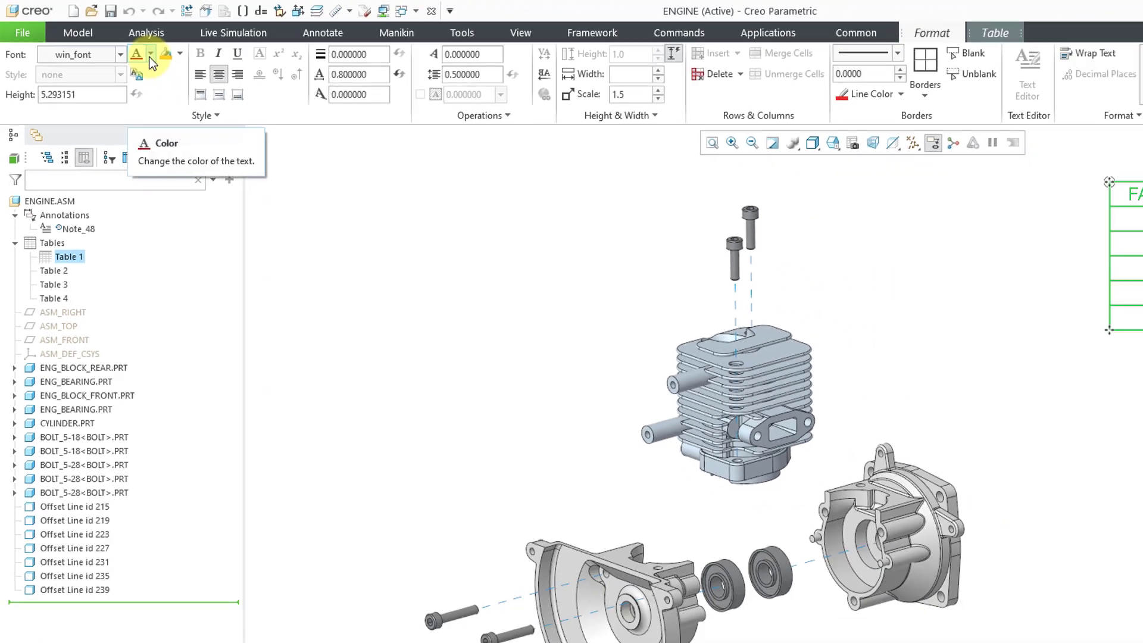
left_click(117, 43)
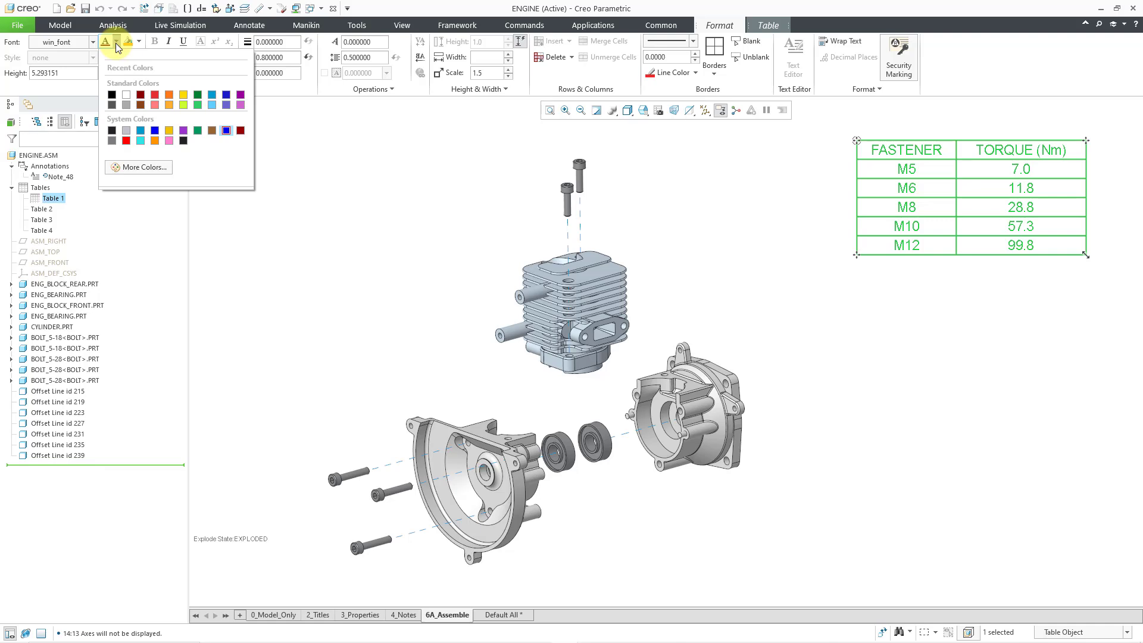
left_click(242, 131)
left_click(350, 174)
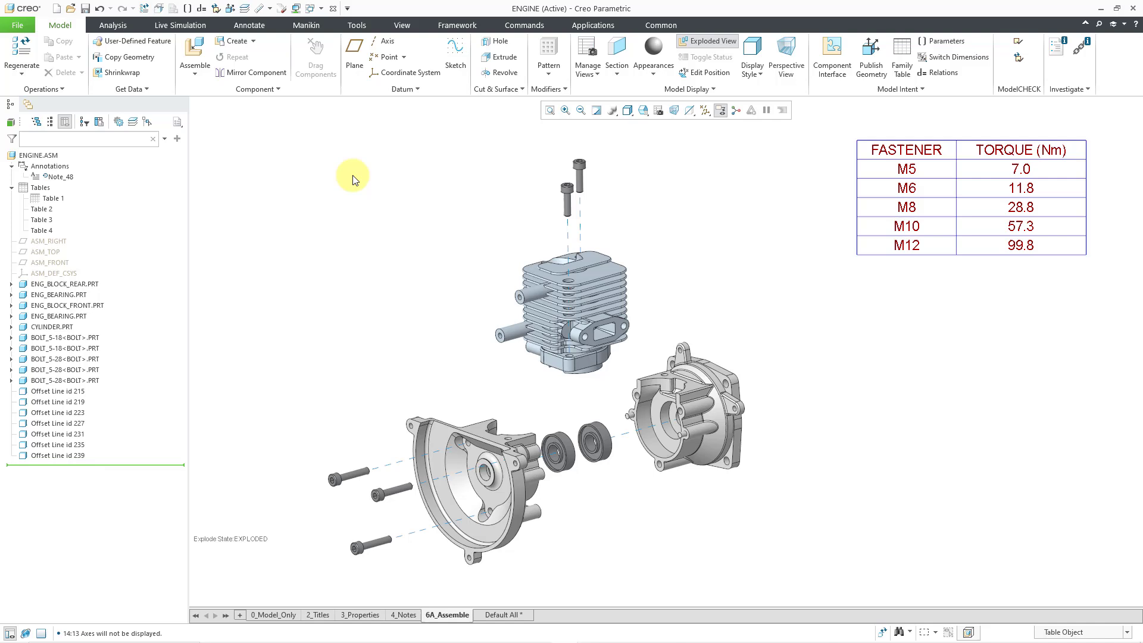
left_click(57, 199)
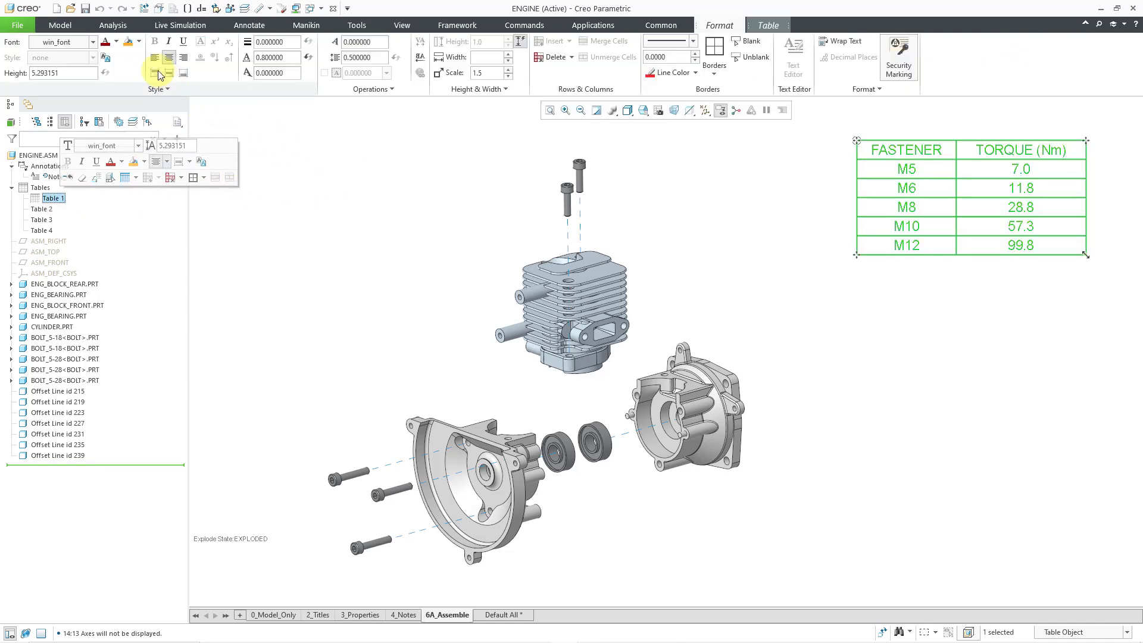
left_click(138, 42)
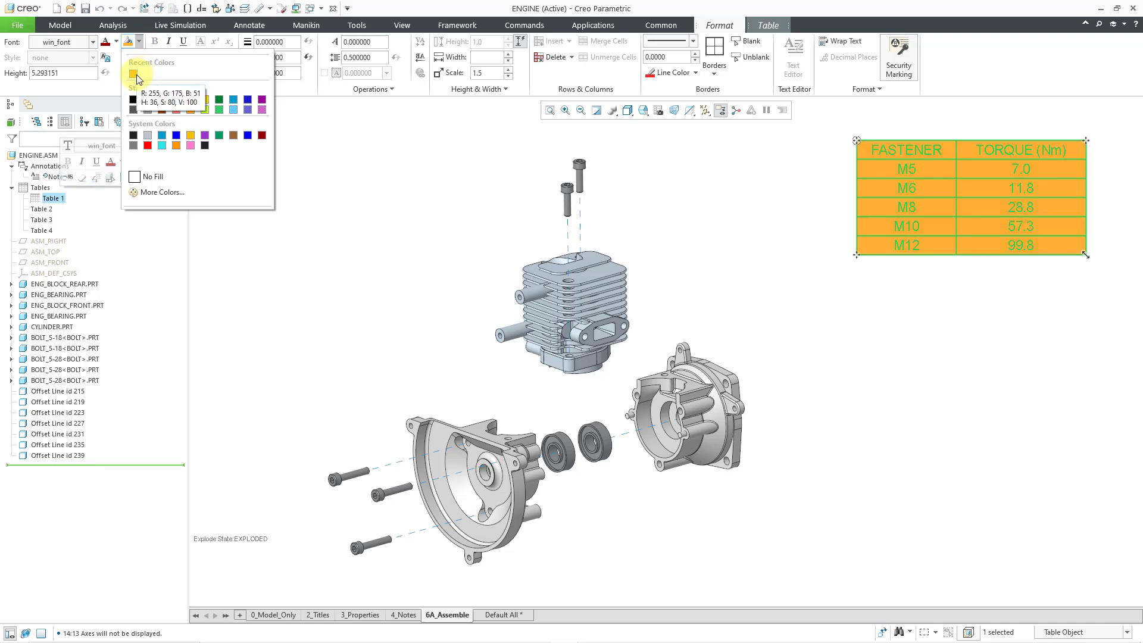
left_click(344, 158)
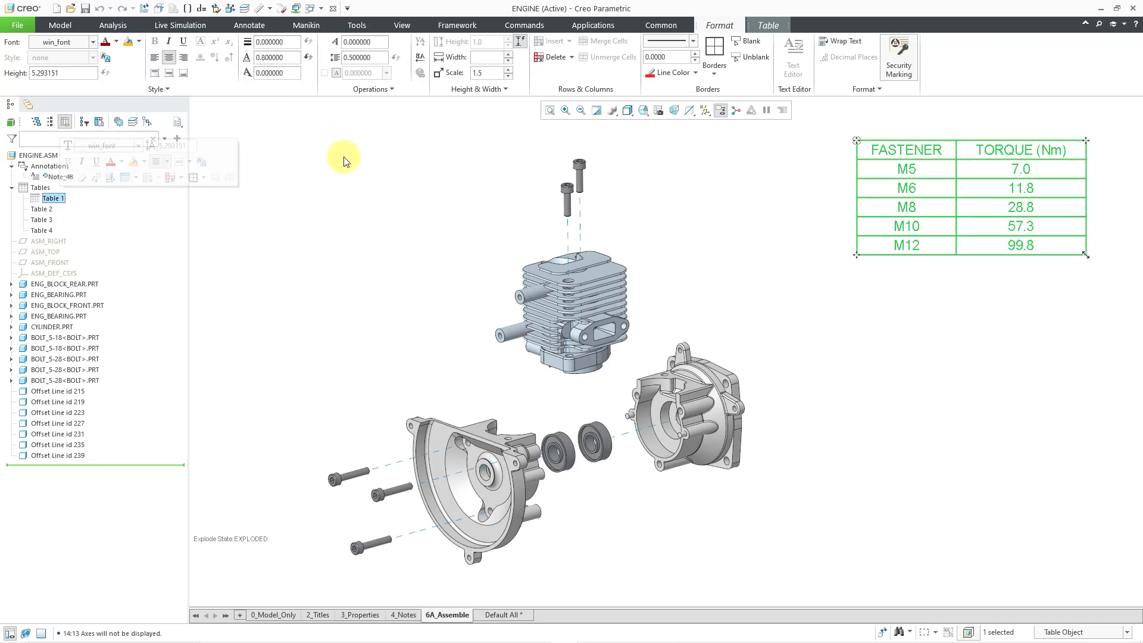
left_click(407, 180)
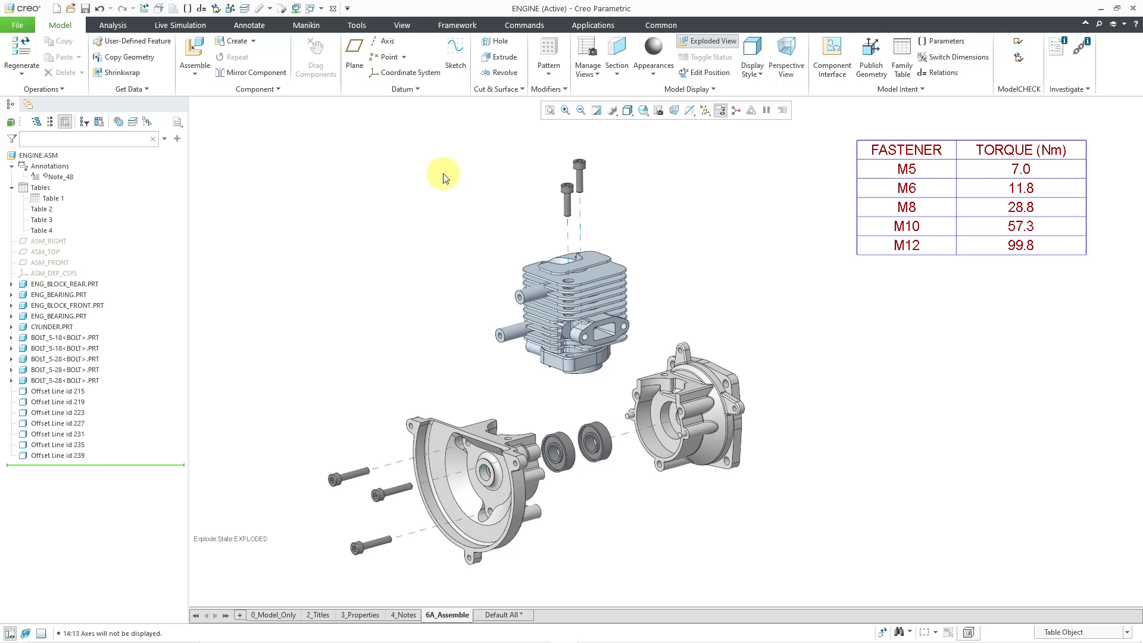
Fill the torque table's FASTENER/TORQUE header row with orange, then deselect to view it
left_click(901, 160)
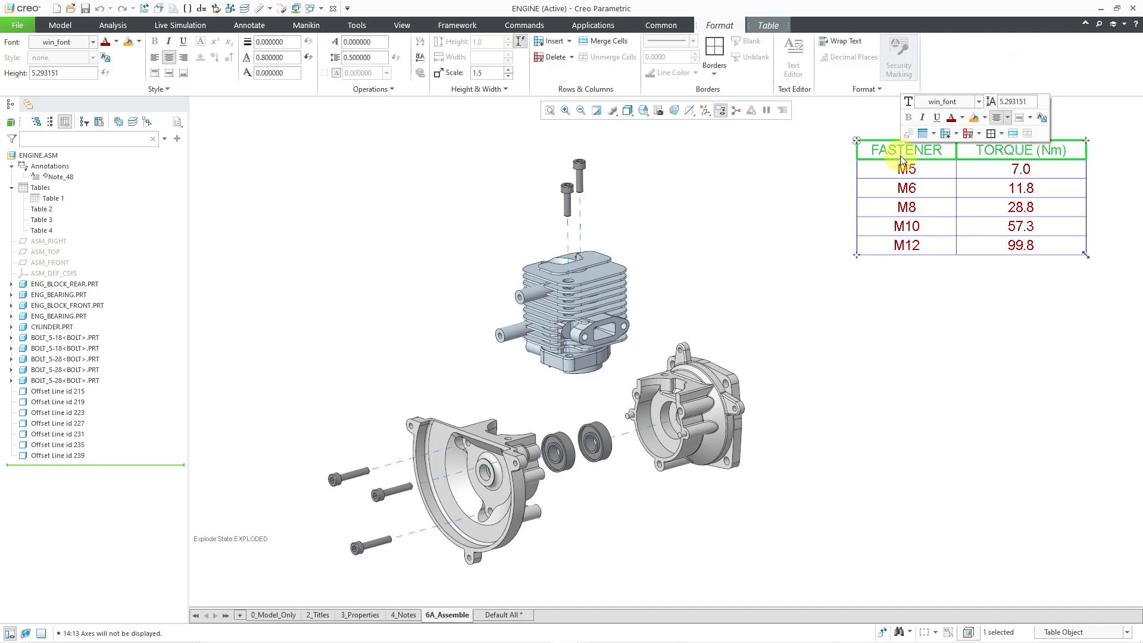
left_click(985, 119)
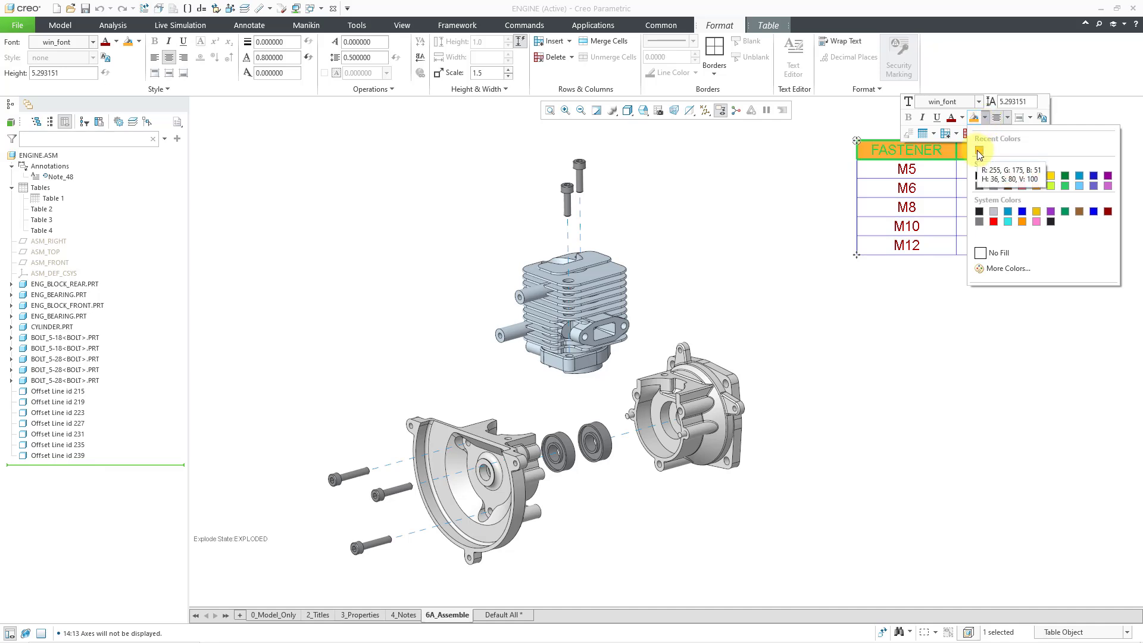
left_click(1037, 213)
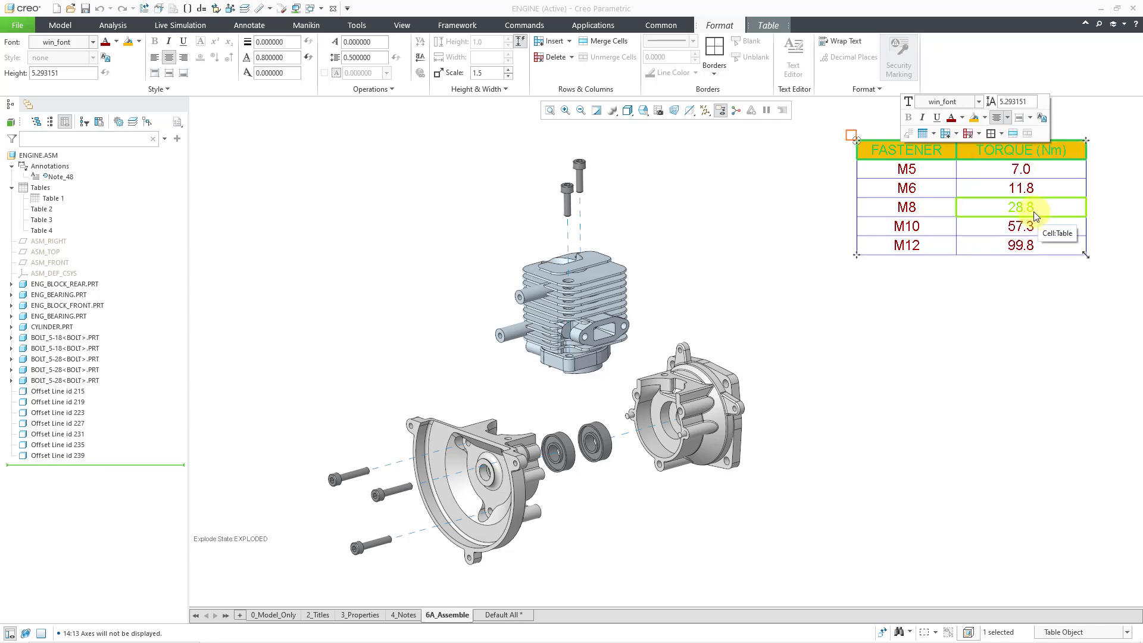
left_click(964, 118)
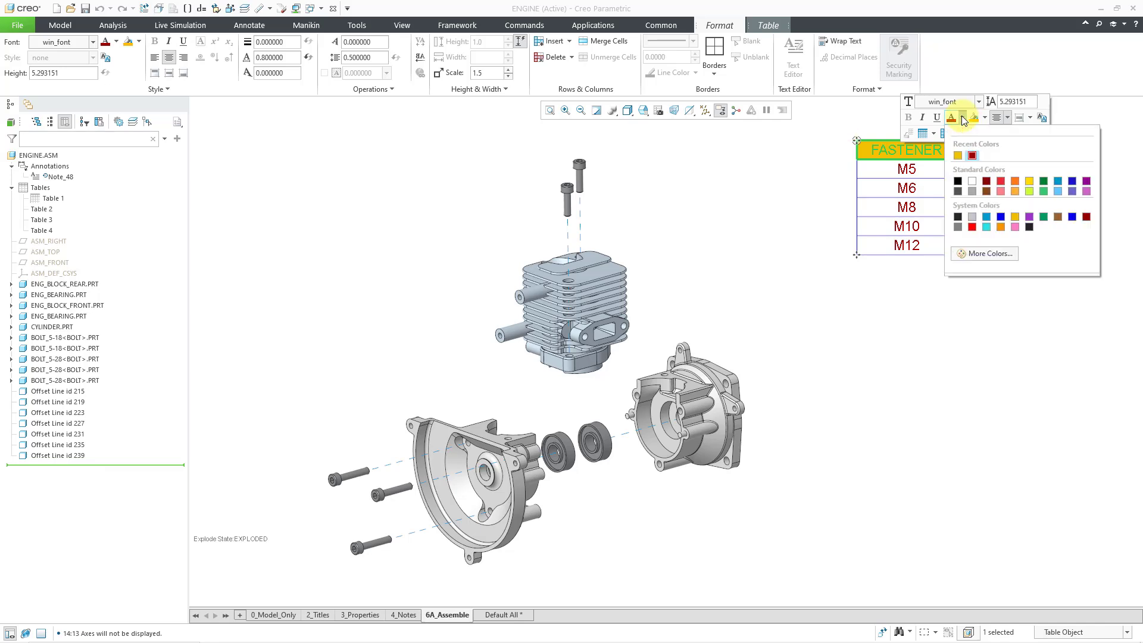
left_click(771, 187)
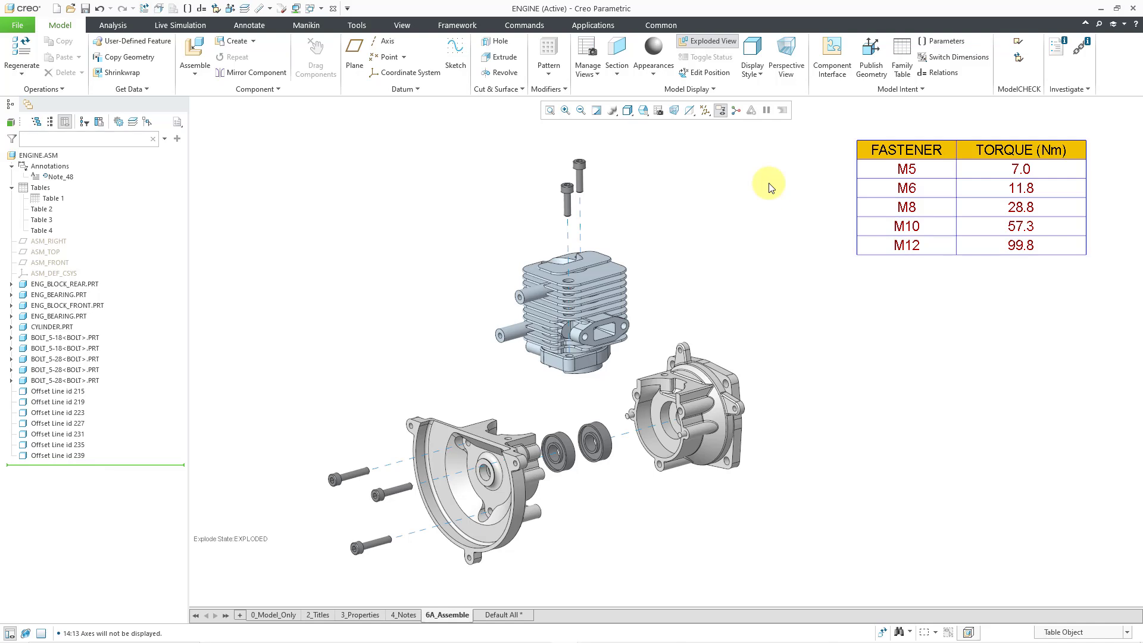
Select Table 1, the fastener torque table, from the model tree
left_click(67, 199)
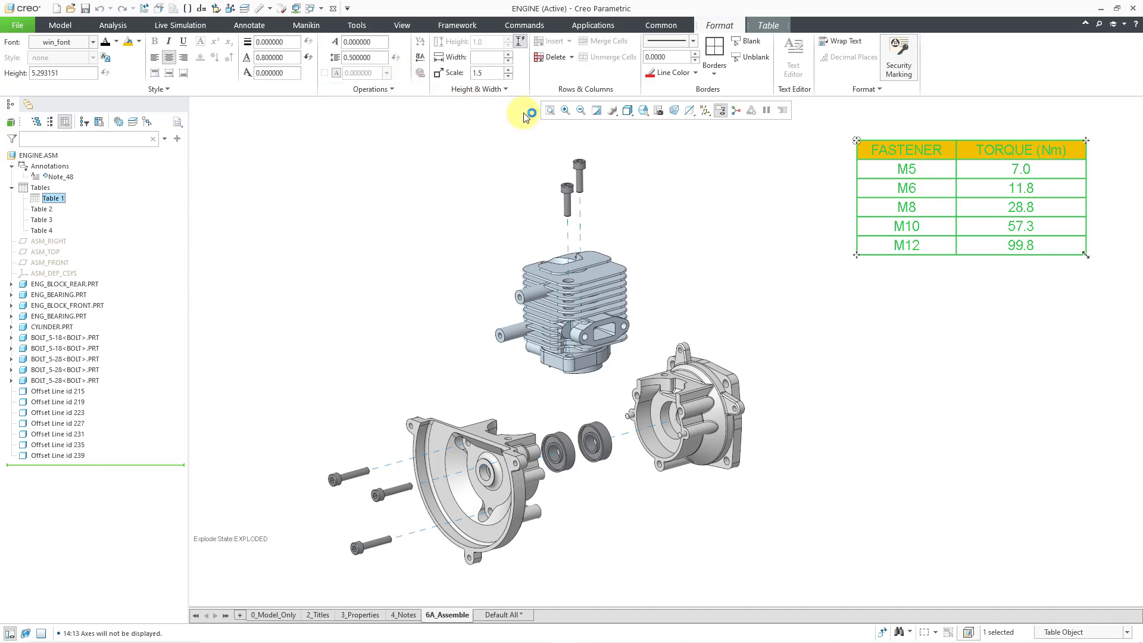
left_click(800, 172)
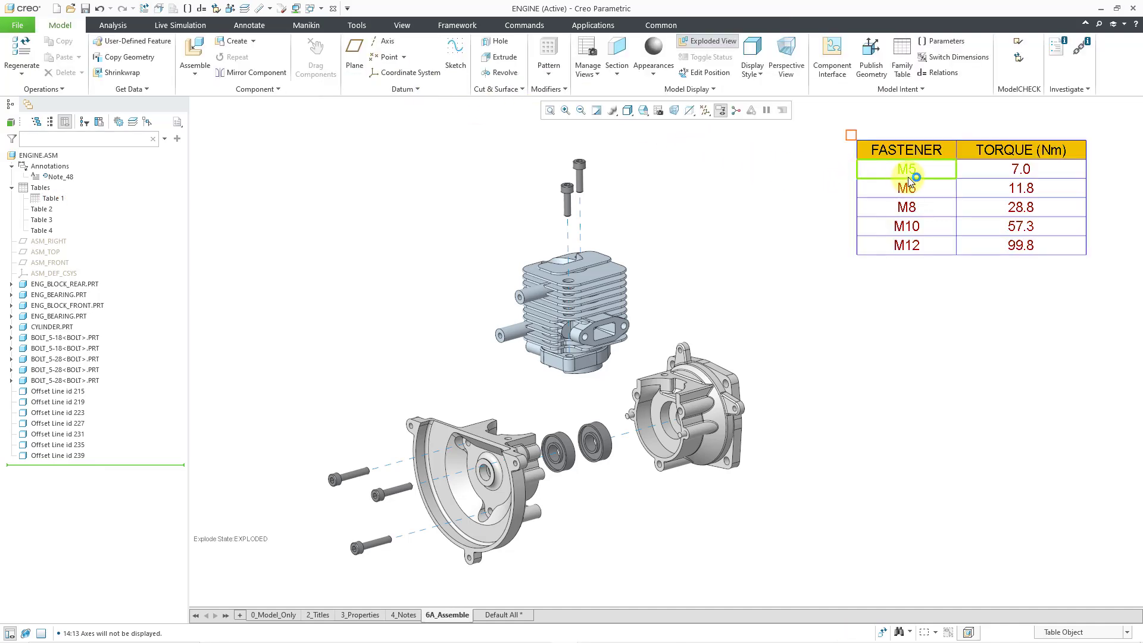
left_click(942, 171)
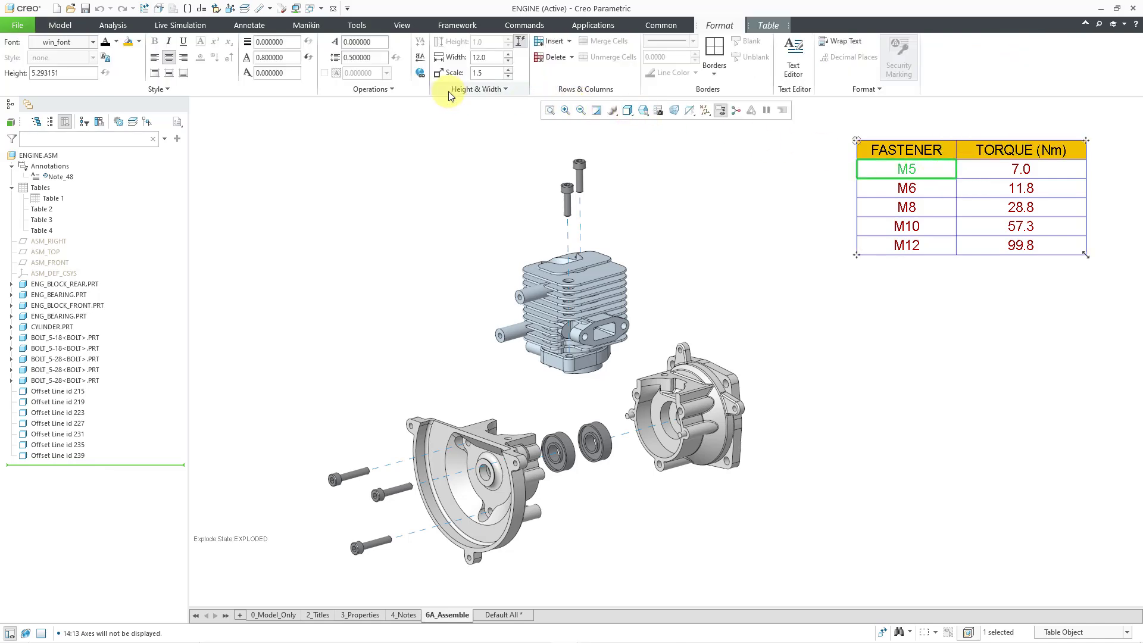
left_click(420, 80)
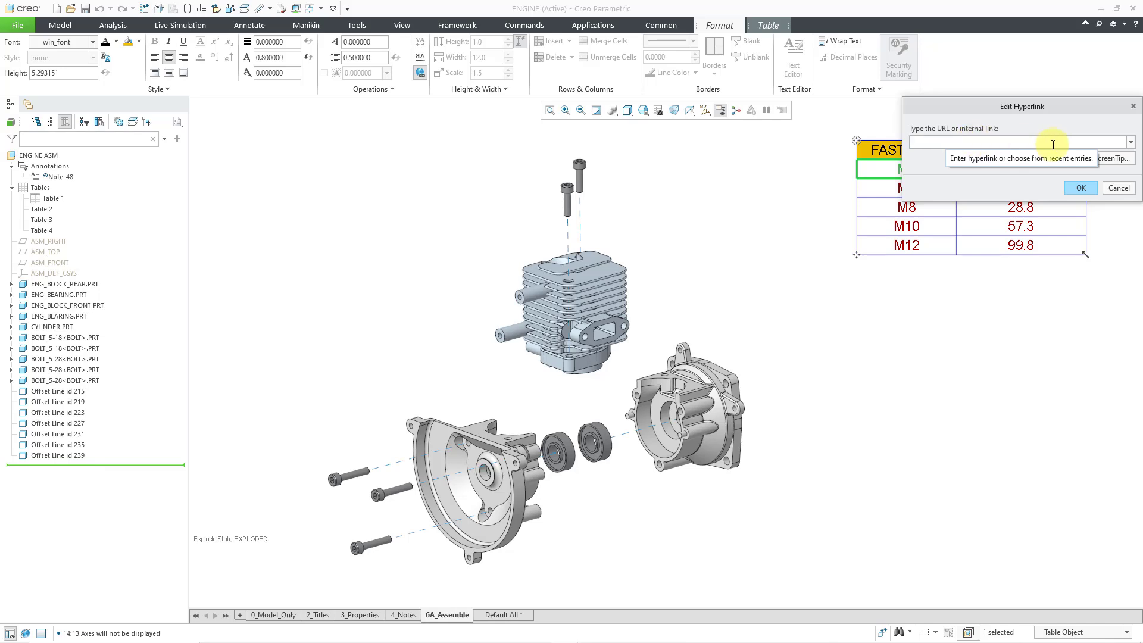
left_click(1131, 143)
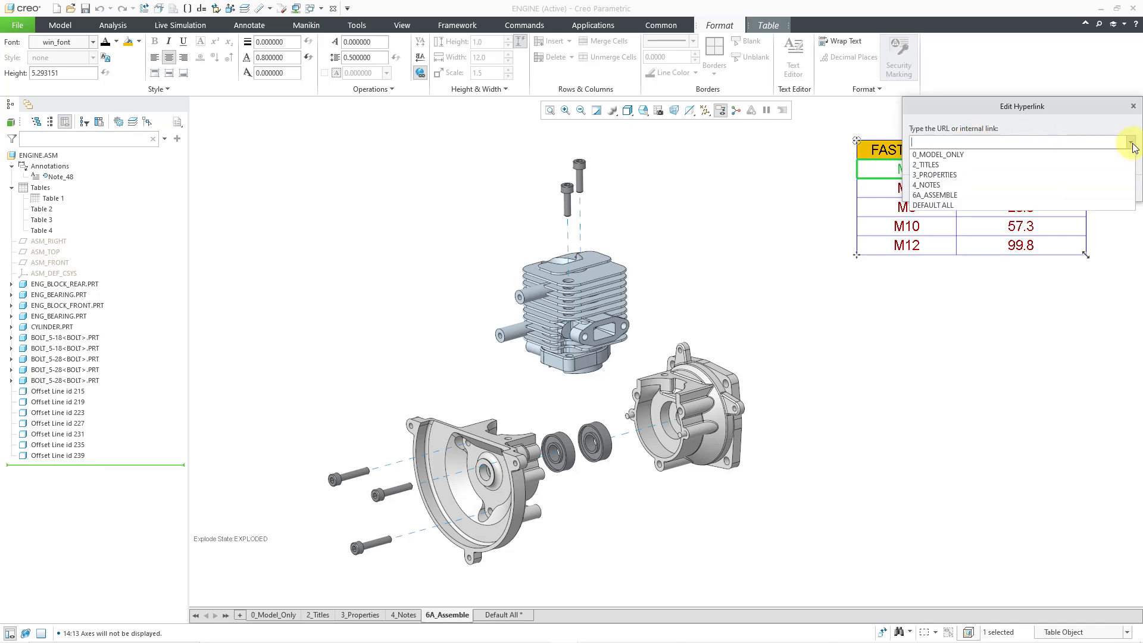
left_click(1099, 142)
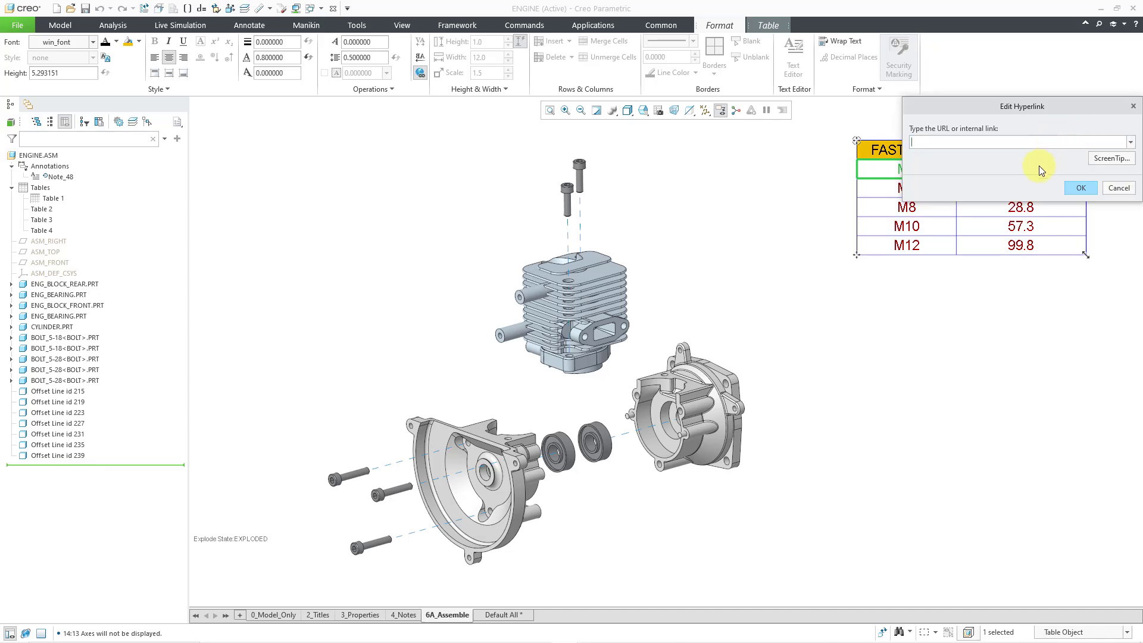
left_click(1119, 188)
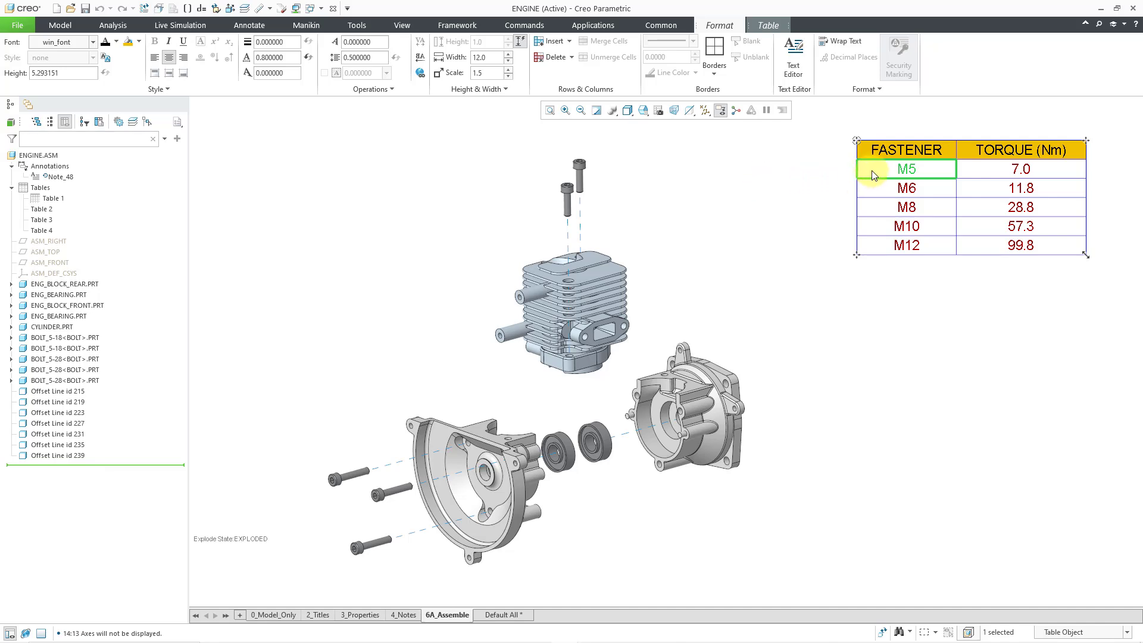
left_click(51, 198)
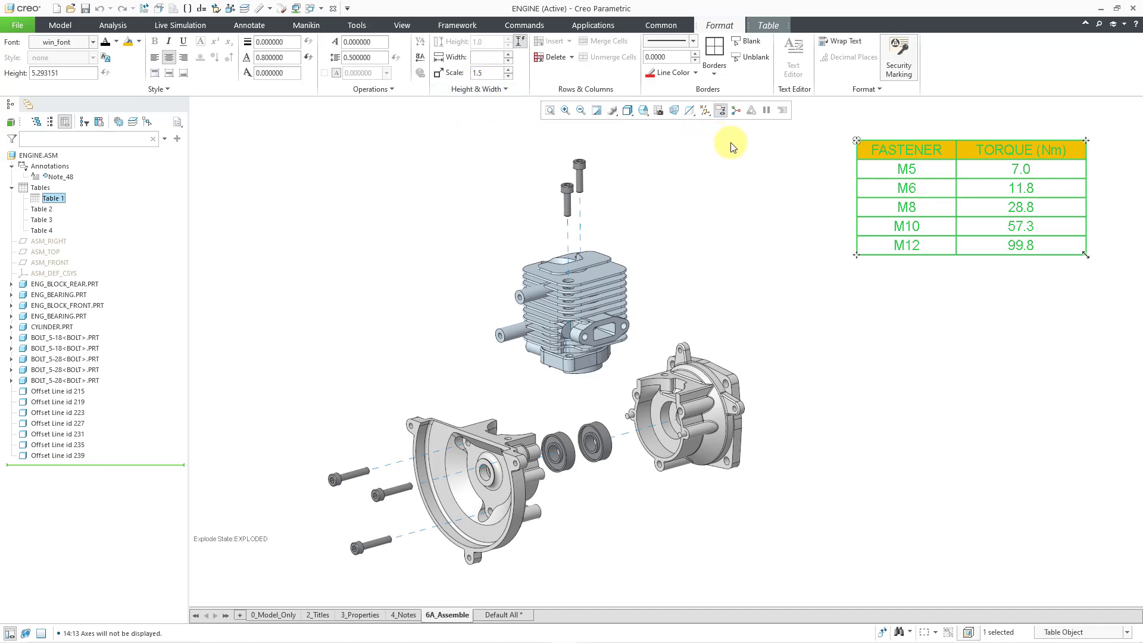
left_click(750, 156)
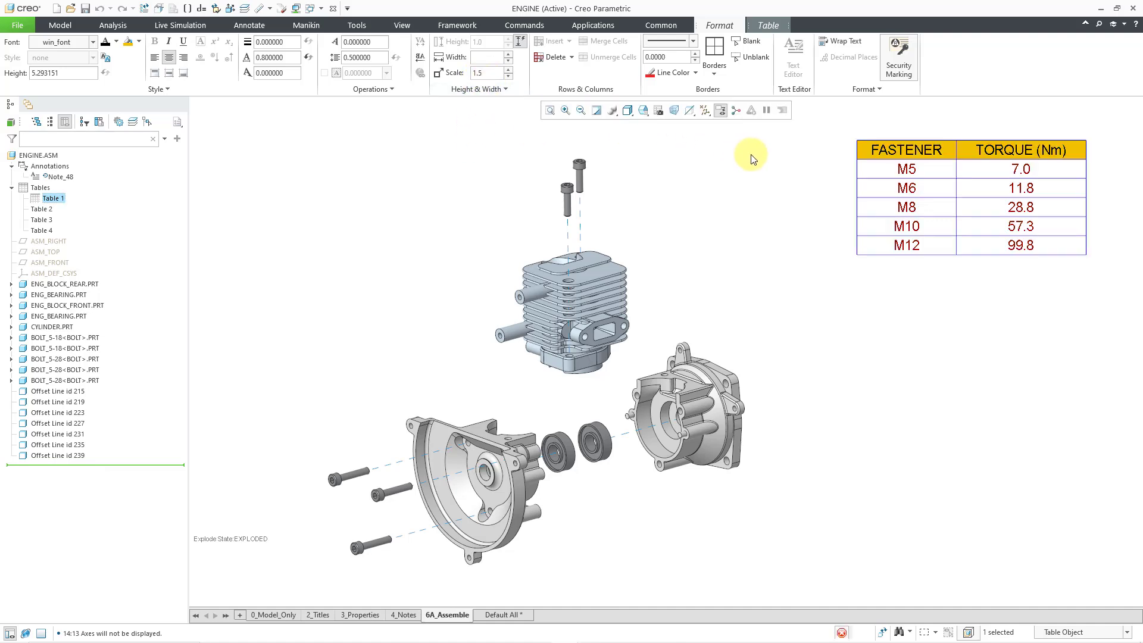
left_click(868, 173)
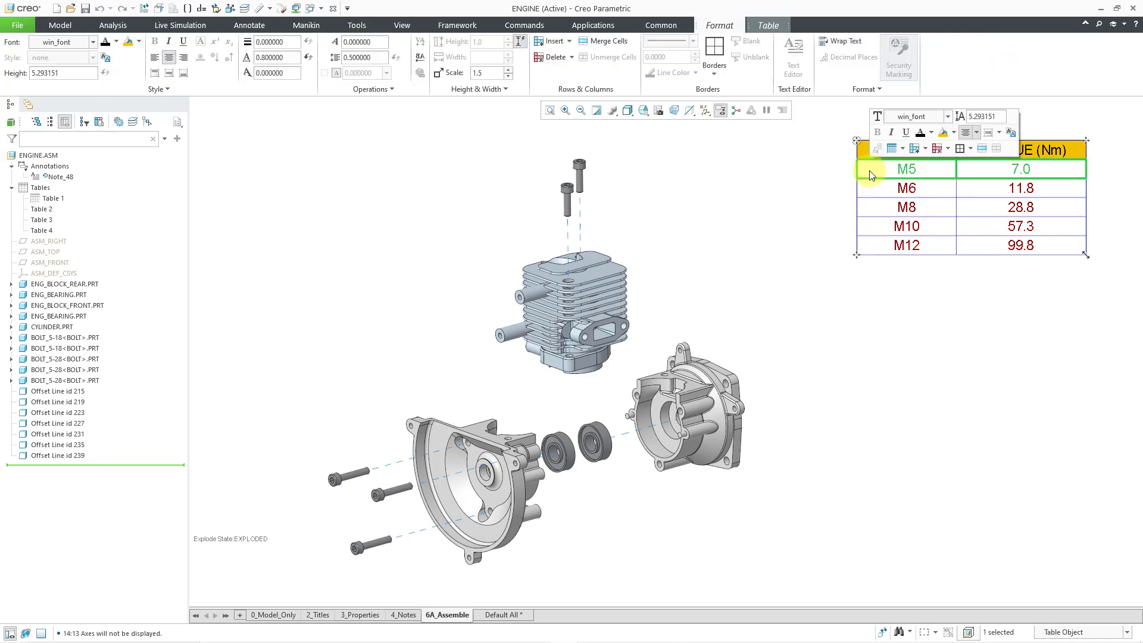
left_click(699, 189)
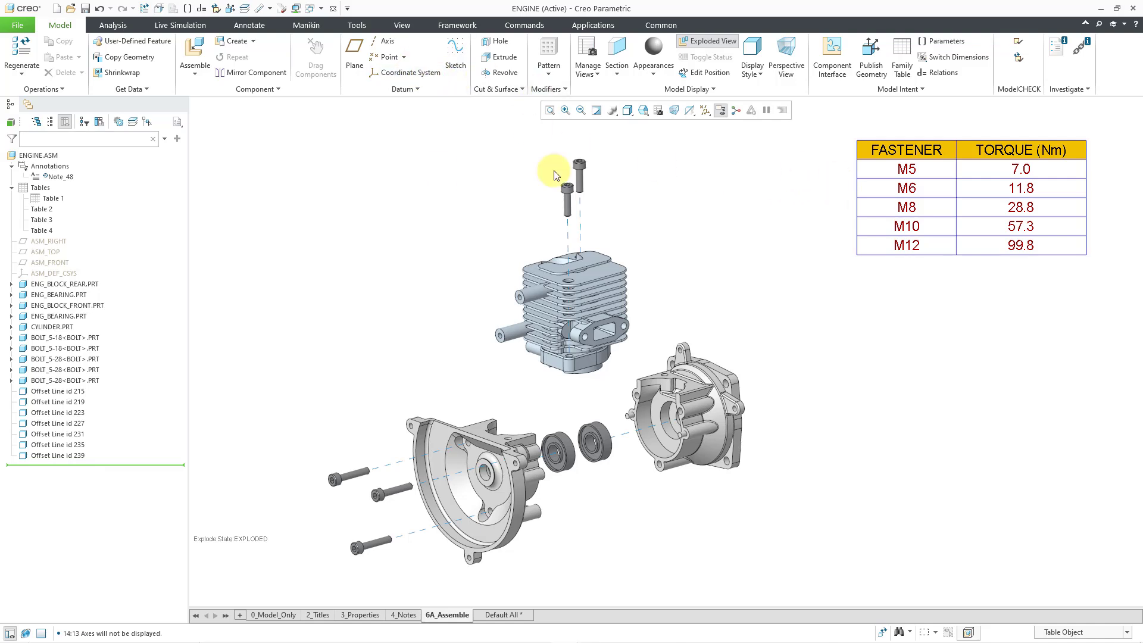
left_click(52, 198)
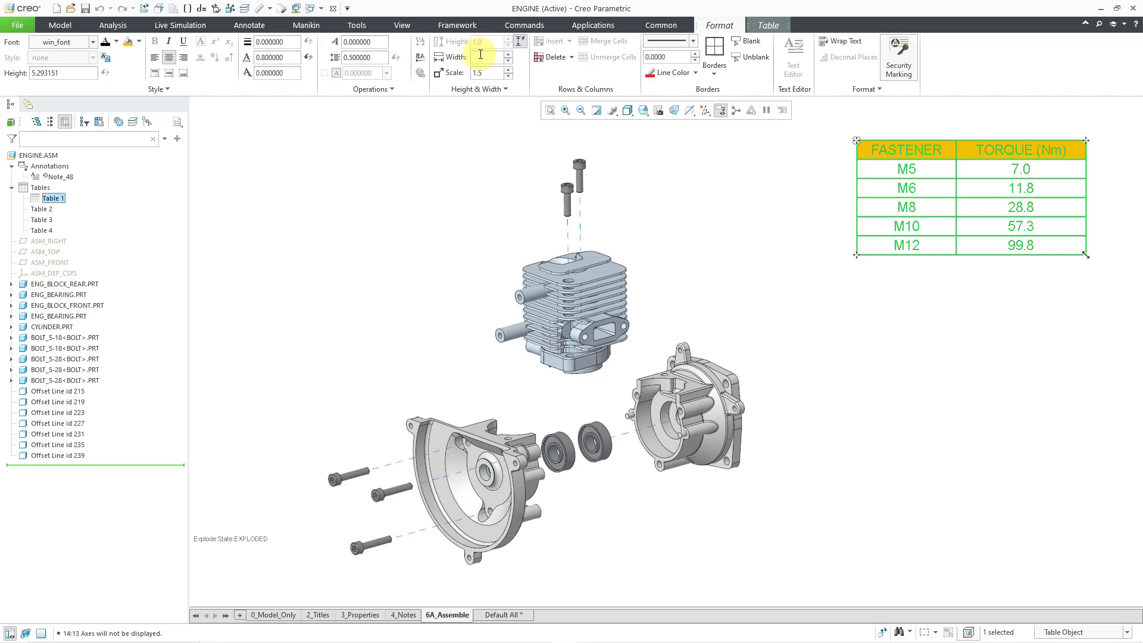
left_click(456, 178)
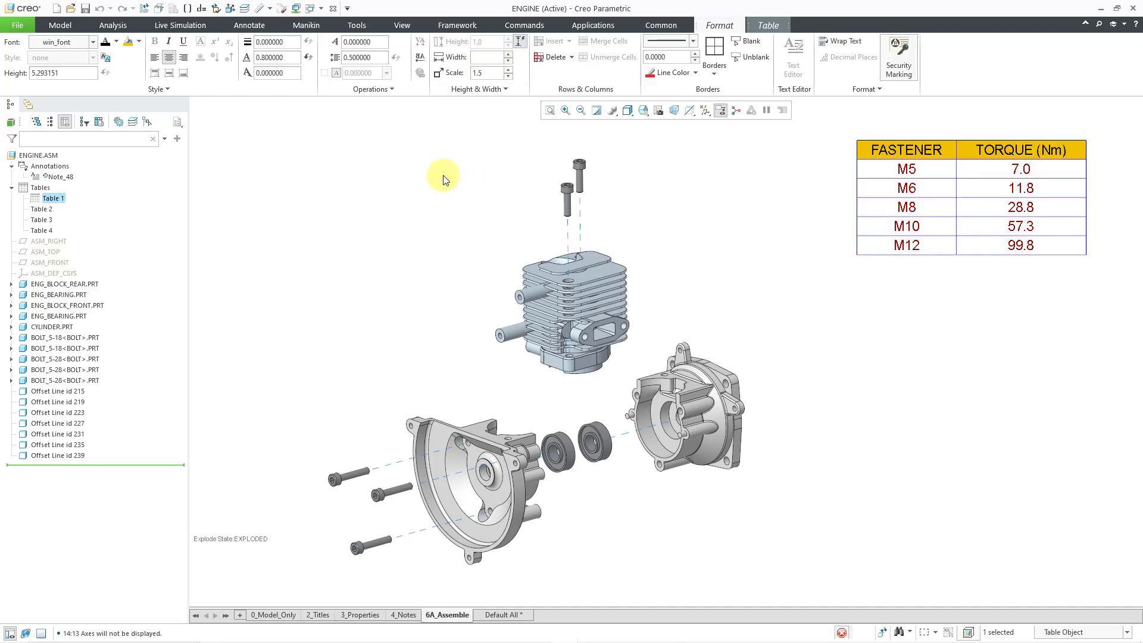
Step back through the 4_Notes and 3_Properties view states to the 2_Titles sheet
left_click(405, 616)
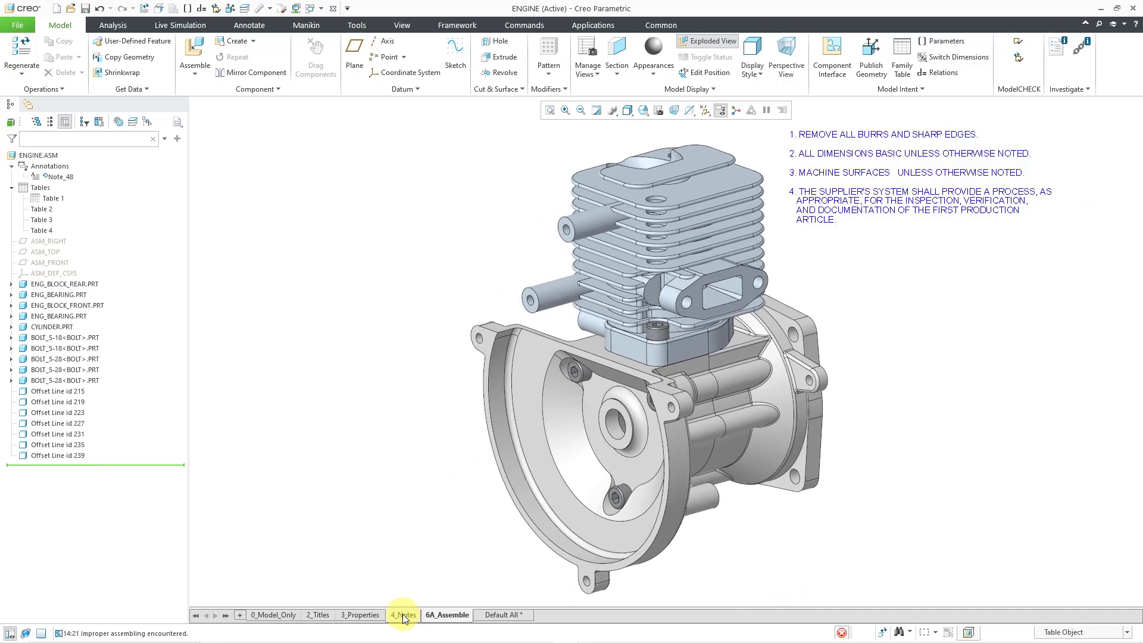
left_click(360, 615)
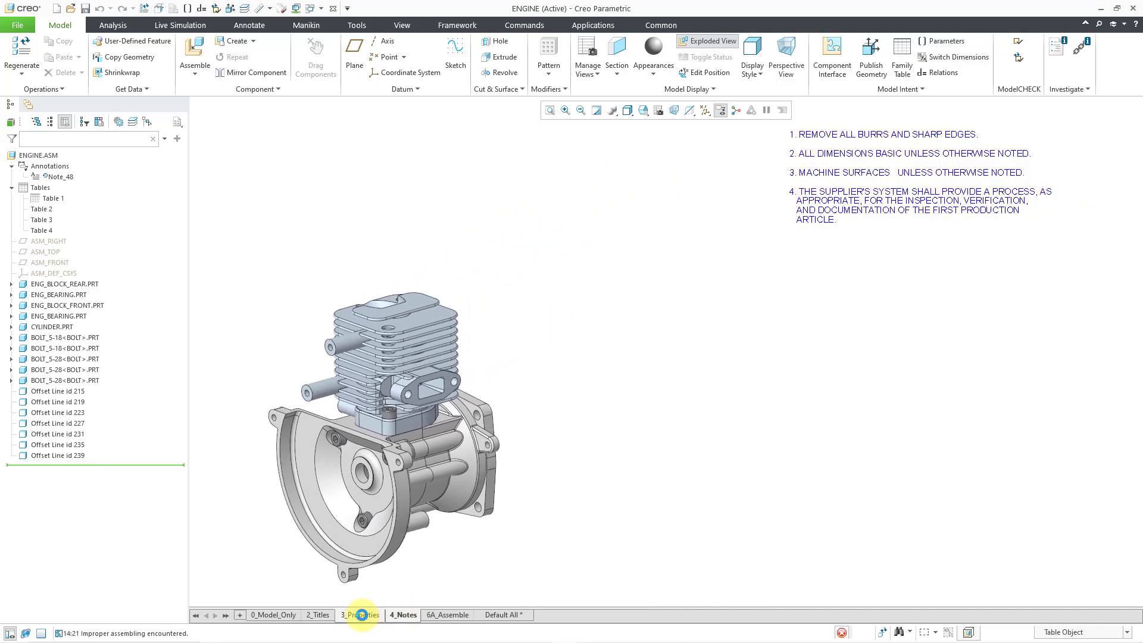
left_click(320, 615)
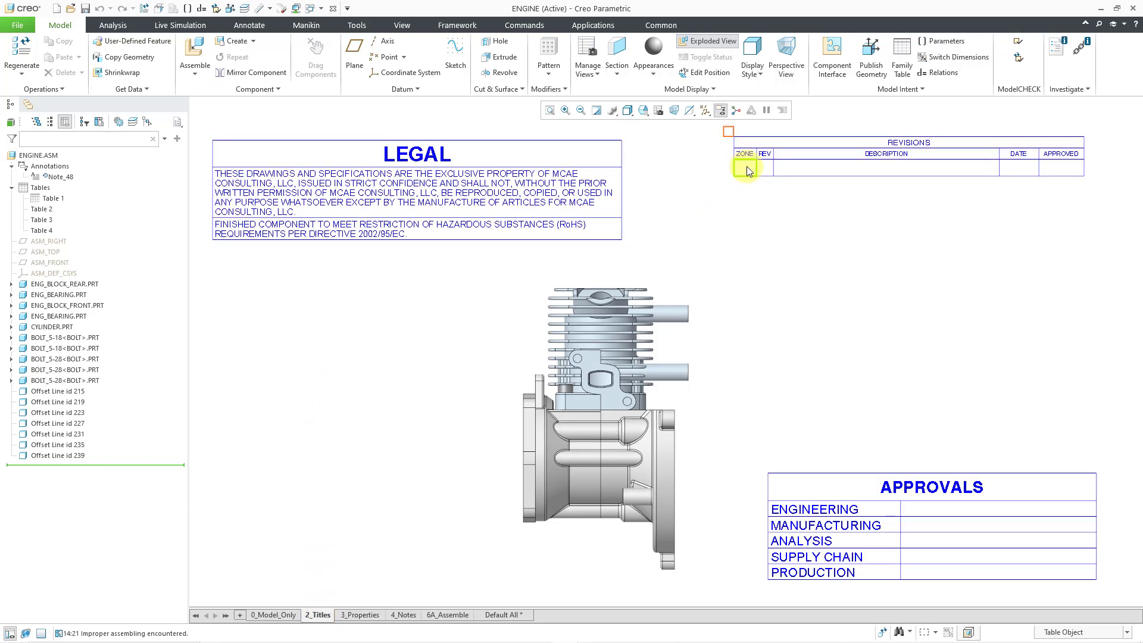
Set the REVISIONS table's empty row height to 2.0
left_click(747, 168)
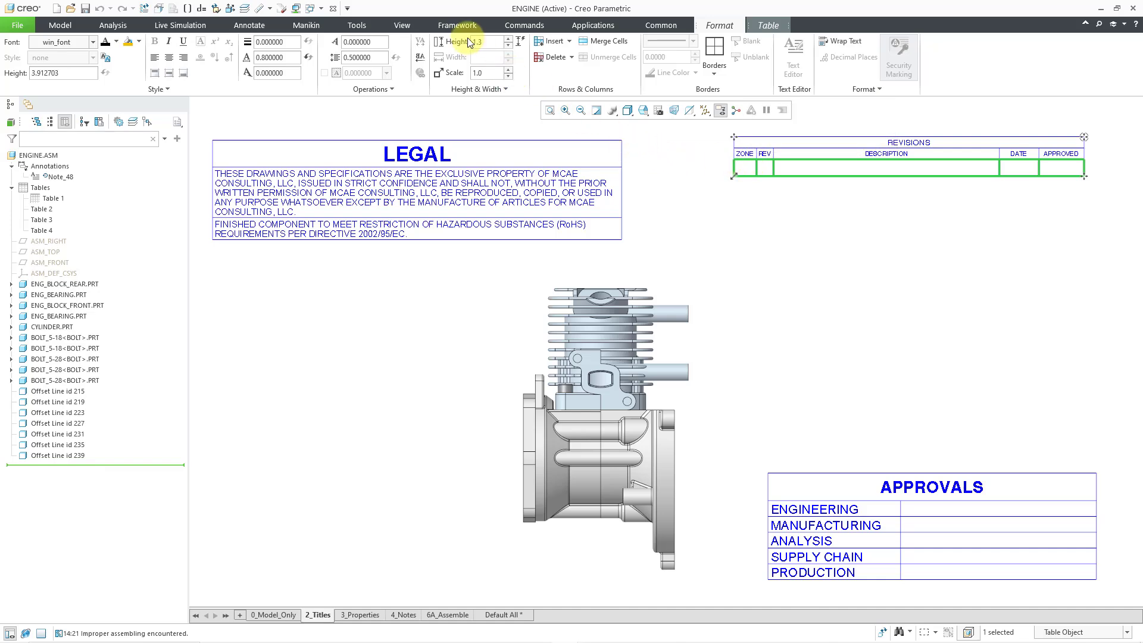
left_click(509, 39)
left_click(497, 43)
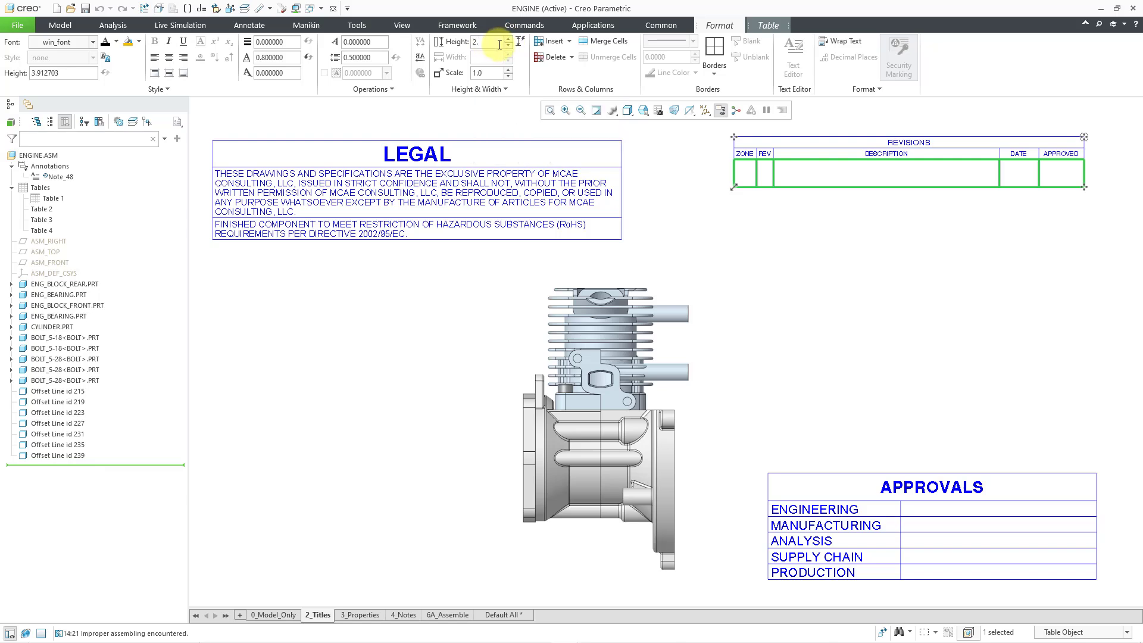
type("0")
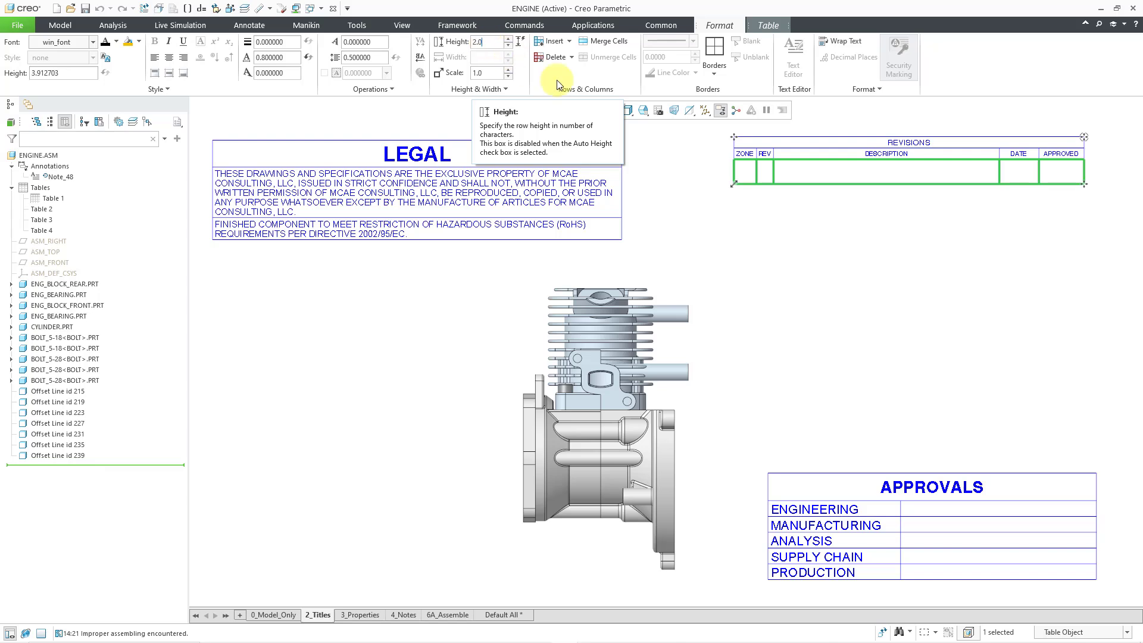
Widen the REVISIONS DESCRIPTION column to 45.0, leaving the table scale at 1.0 after trying 1.1
left_click(822, 170)
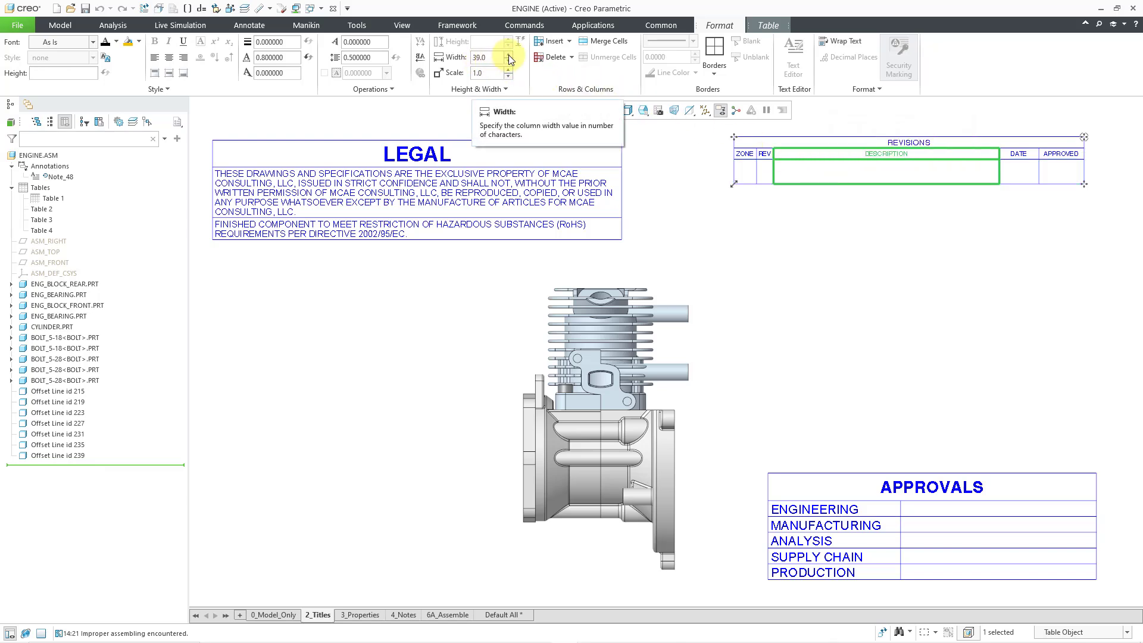
left_click(508, 54)
left_click(508, 53)
left_click(508, 53)
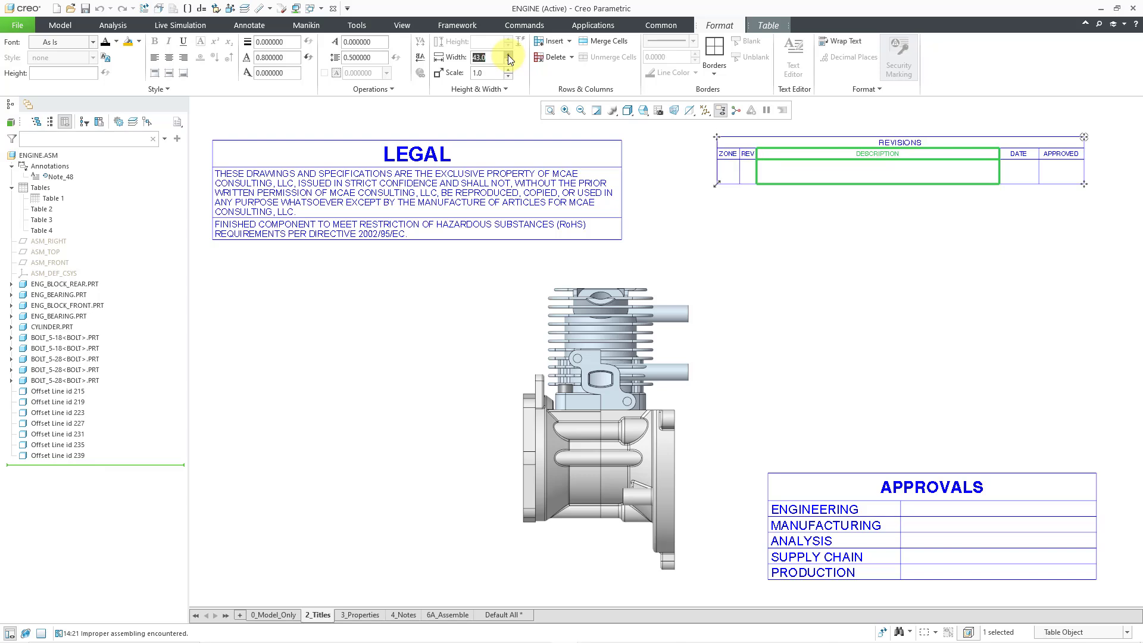
left_click(509, 53)
left_click(508, 54)
left_click(509, 53)
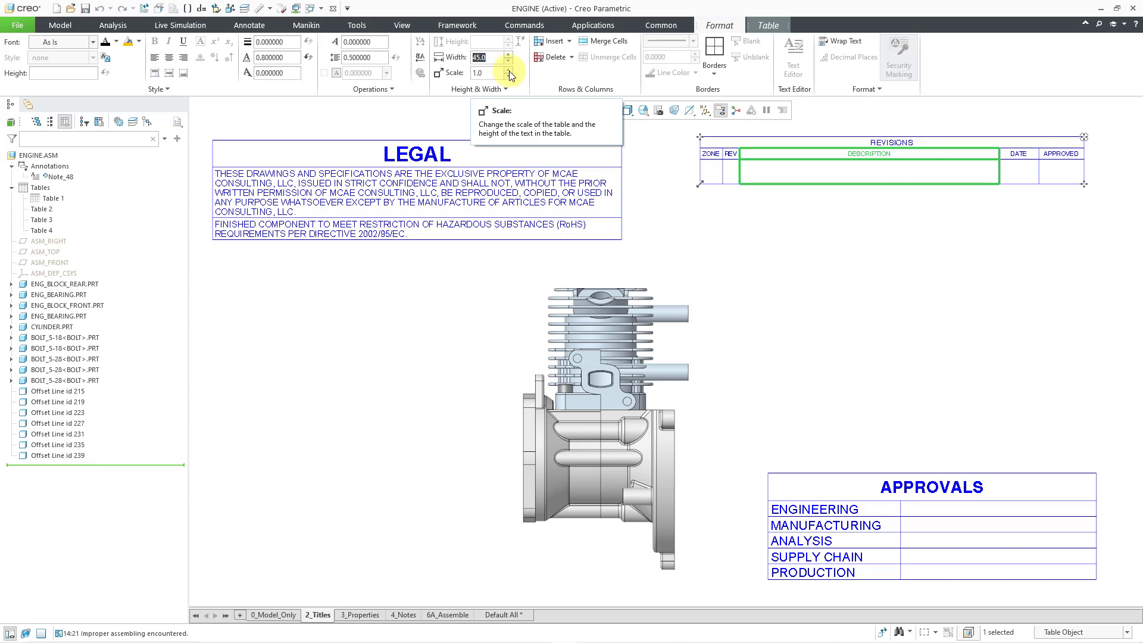
left_click(509, 70)
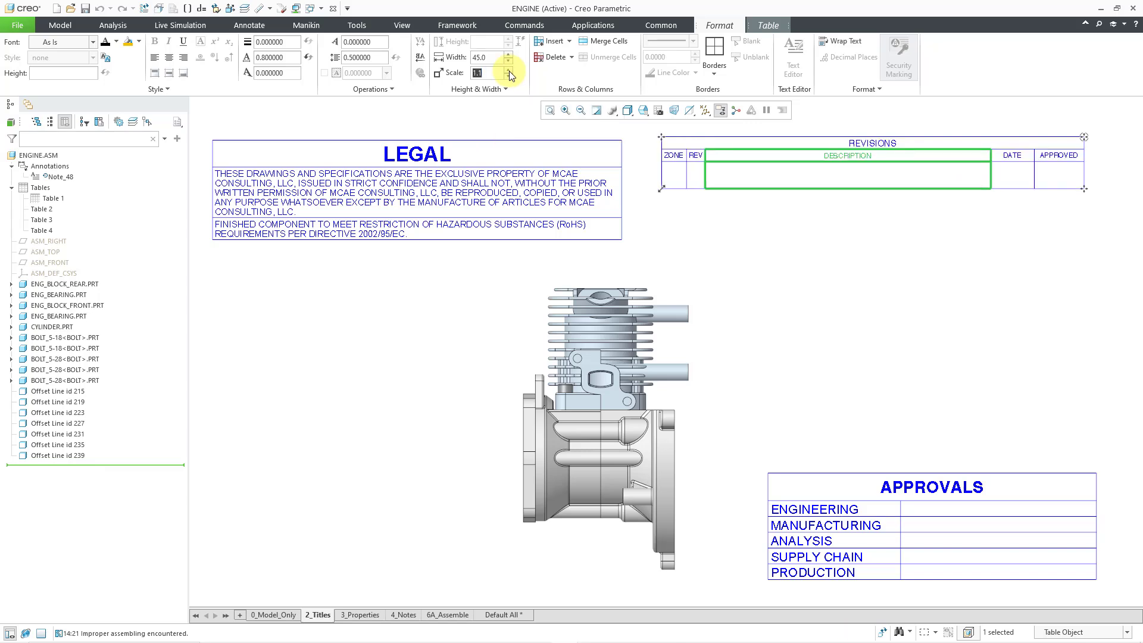
left_click(508, 76)
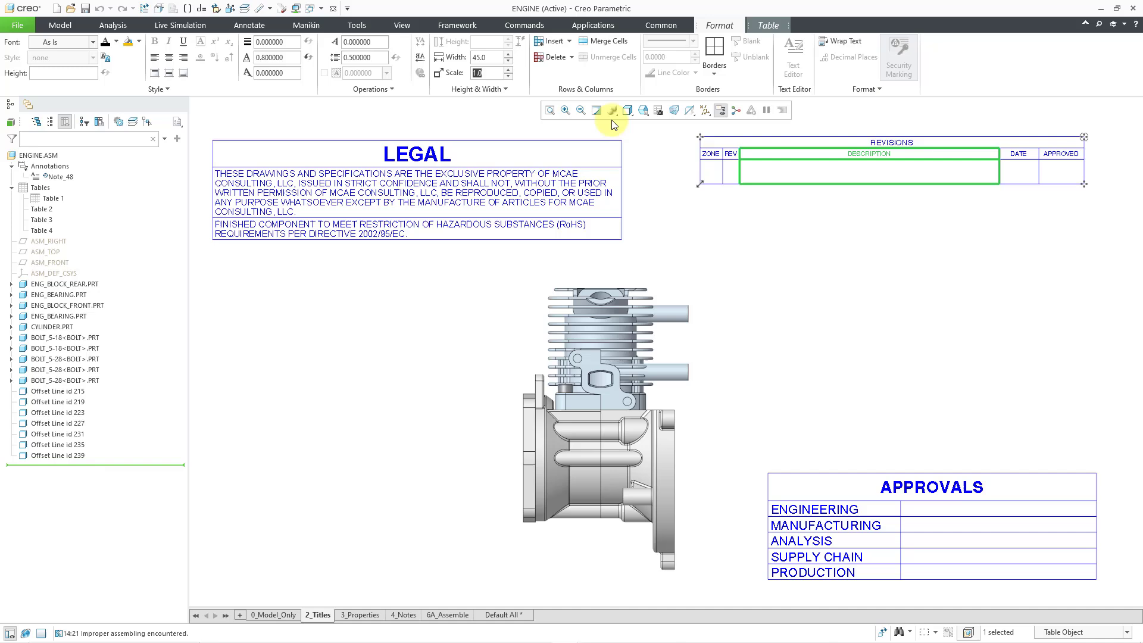
left_click(655, 128)
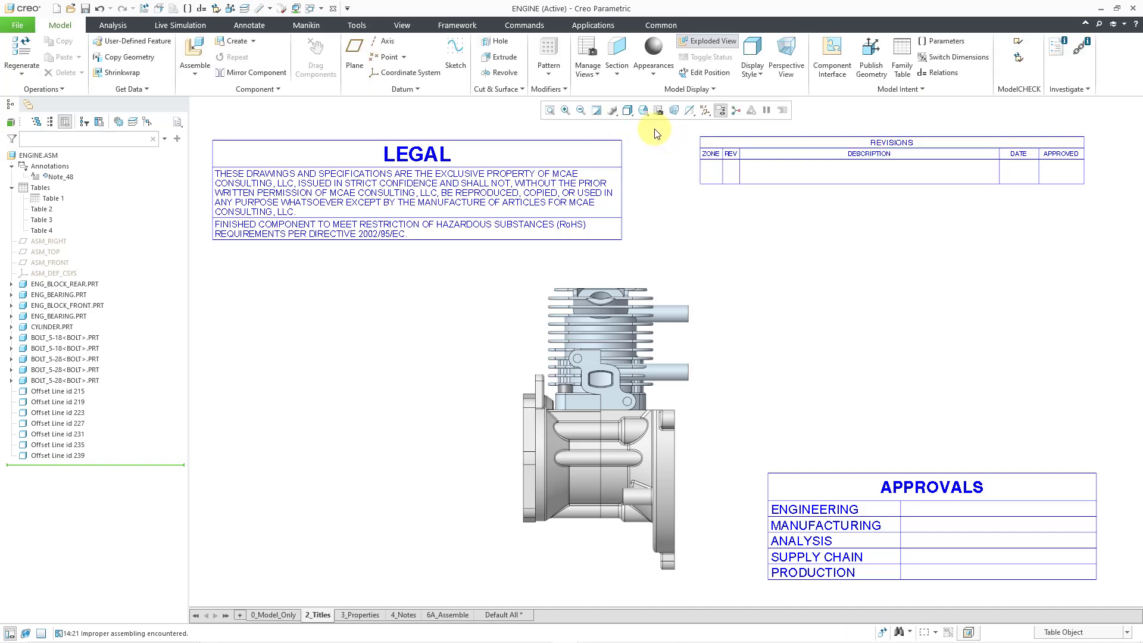
left_click(778, 182)
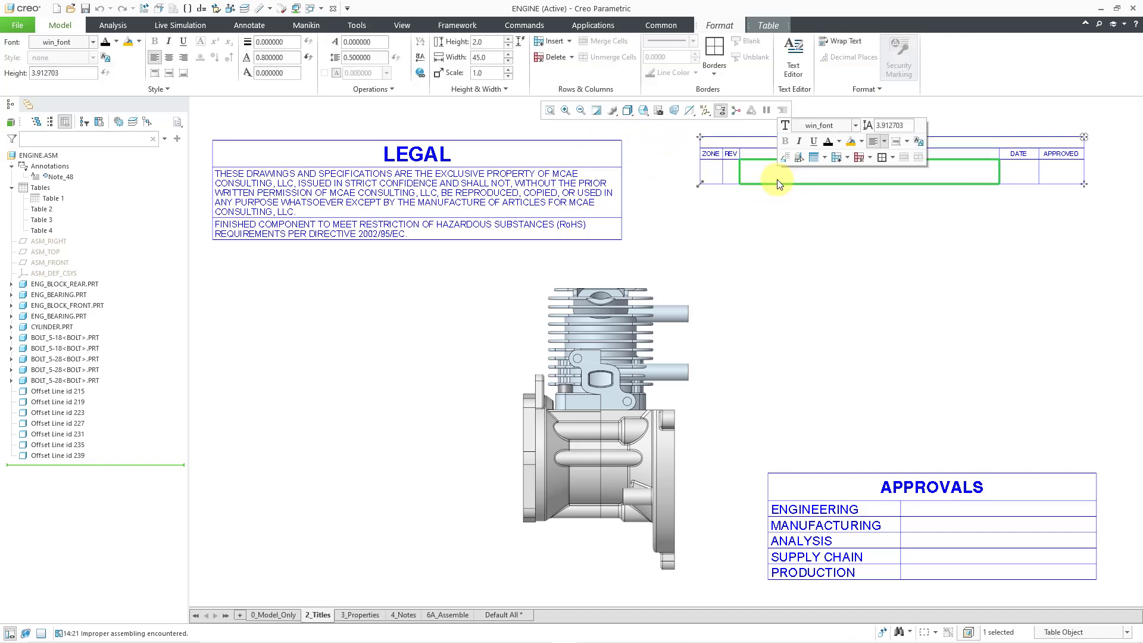
left_click(869, 159)
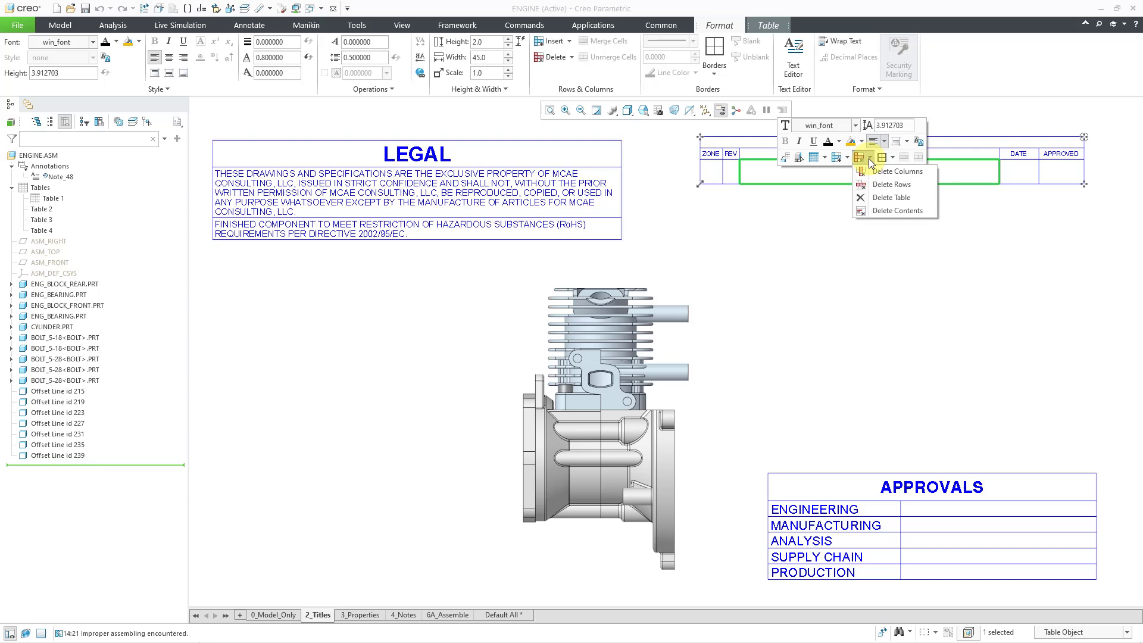
left_click(848, 159)
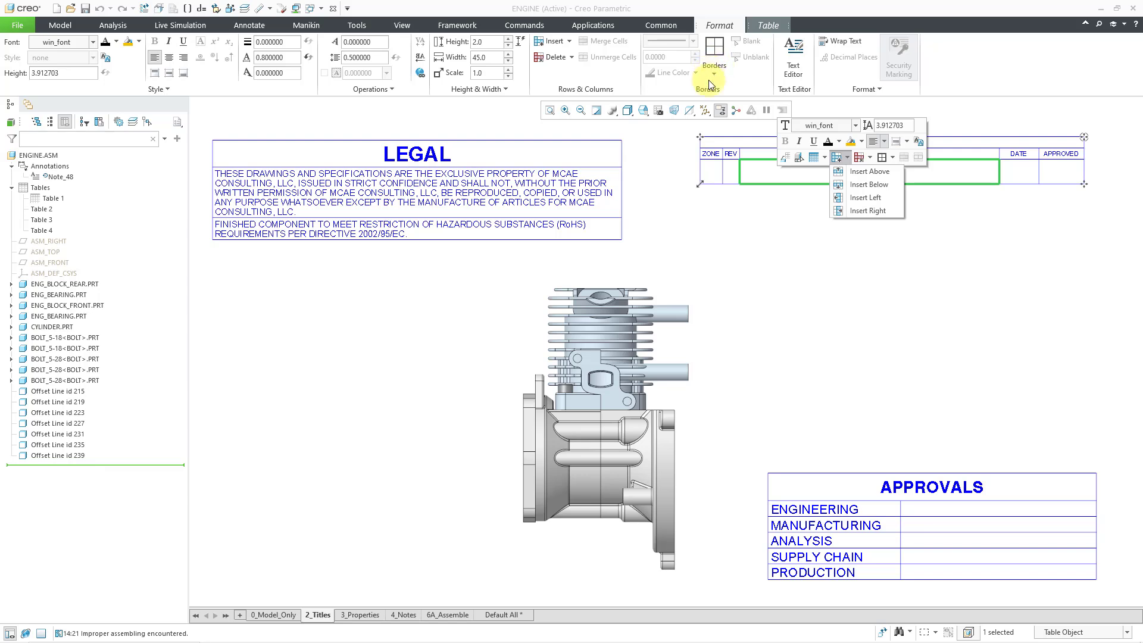
Close the insertion options and clear the REVISIONS and torque table selections
left_click(773, 255)
left_click(774, 241)
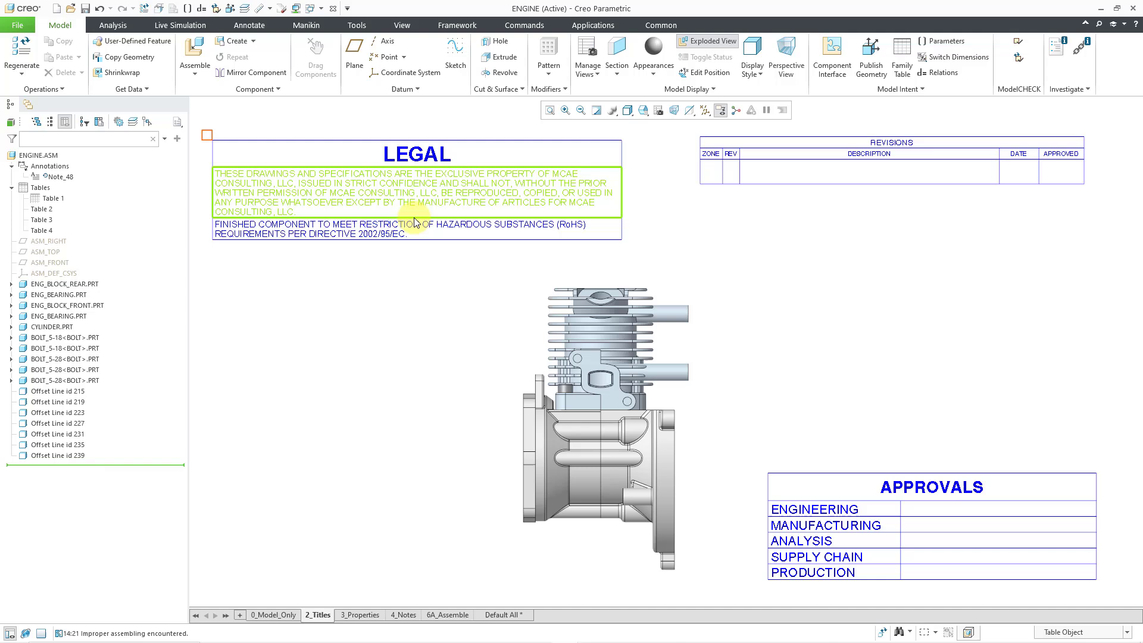
left_click(49, 203)
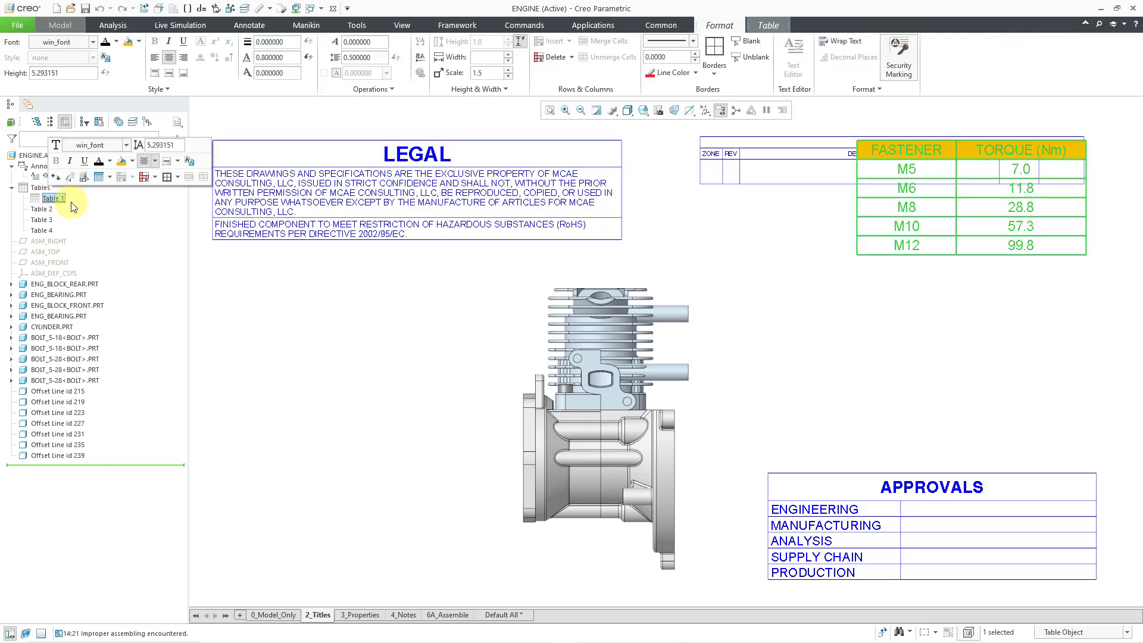
left_click(367, 268)
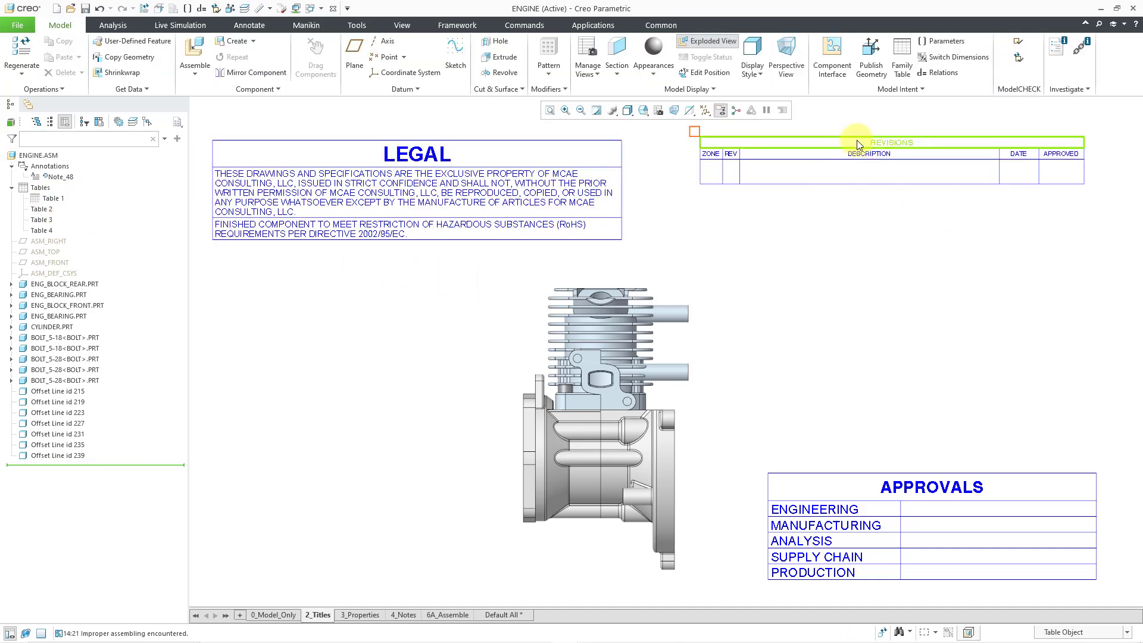
Select the whole REVISIONS table and set its line colour to green
right_click(863, 172)
left_click(863, 172)
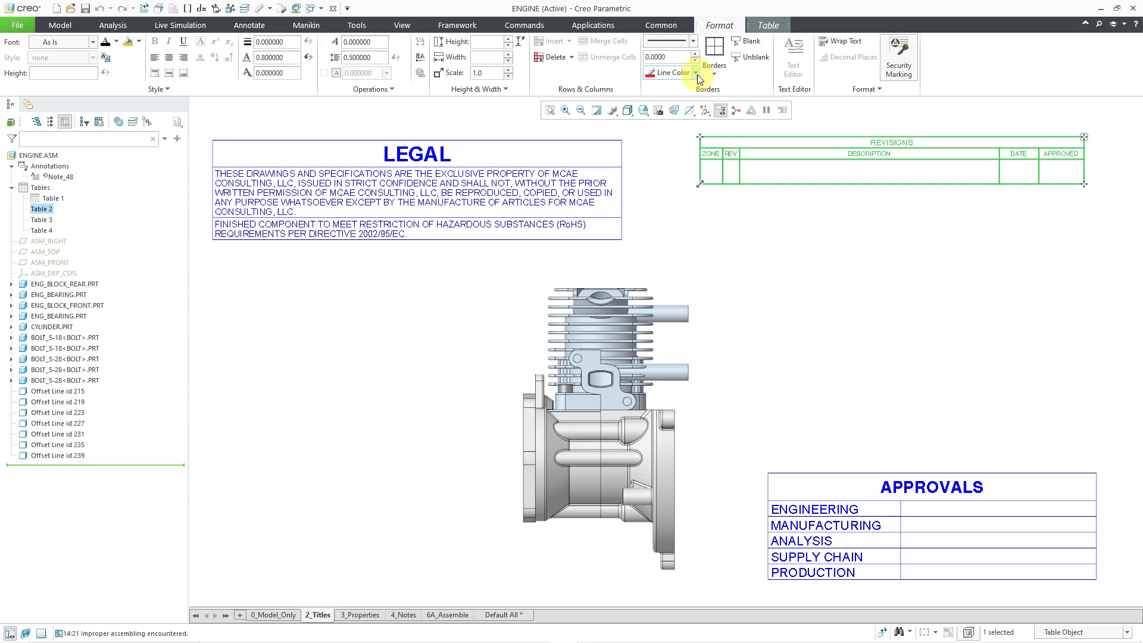
left_click(696, 73)
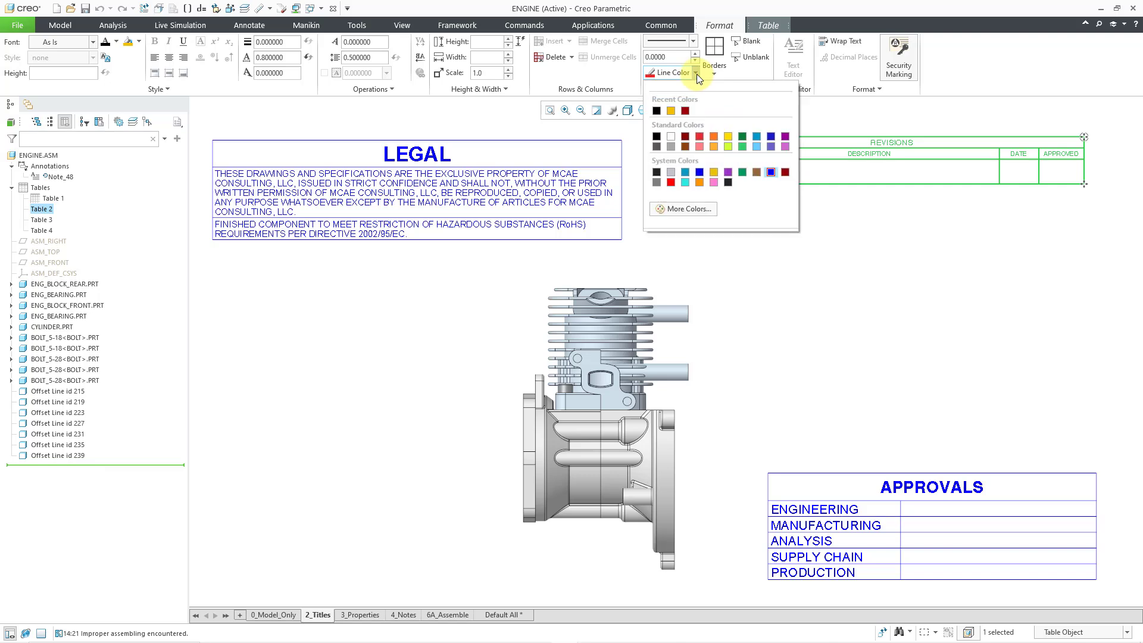
left_click(744, 138)
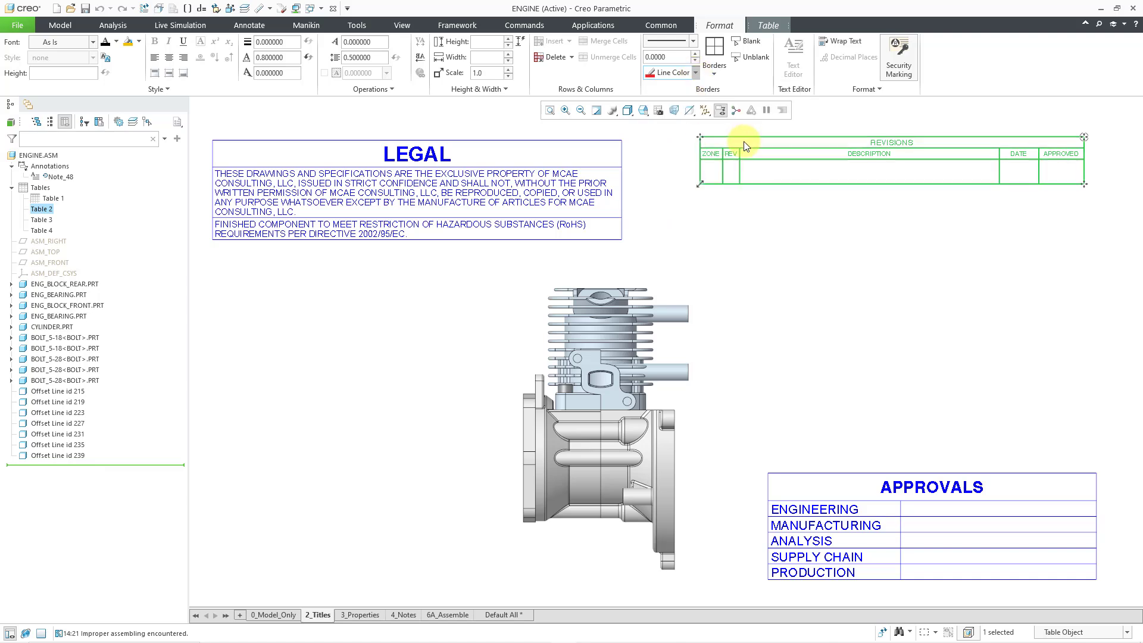
left_click(815, 262)
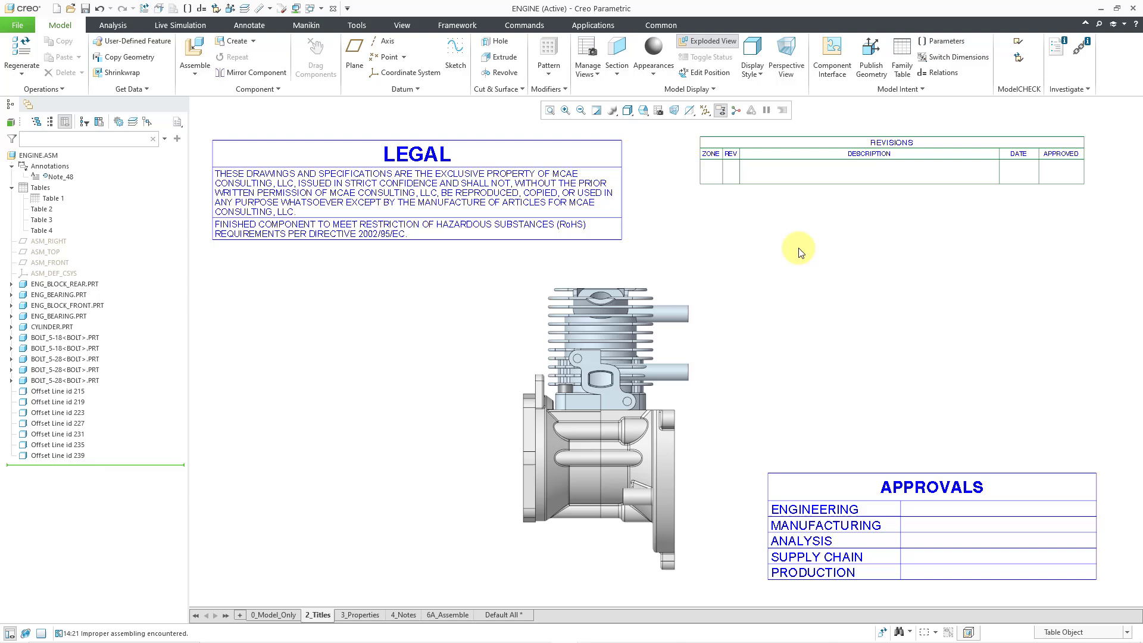
Select the REVISIONS table's empty DESCRIPTION cell, view the table-level options, then deselect the table
left_click(768, 178)
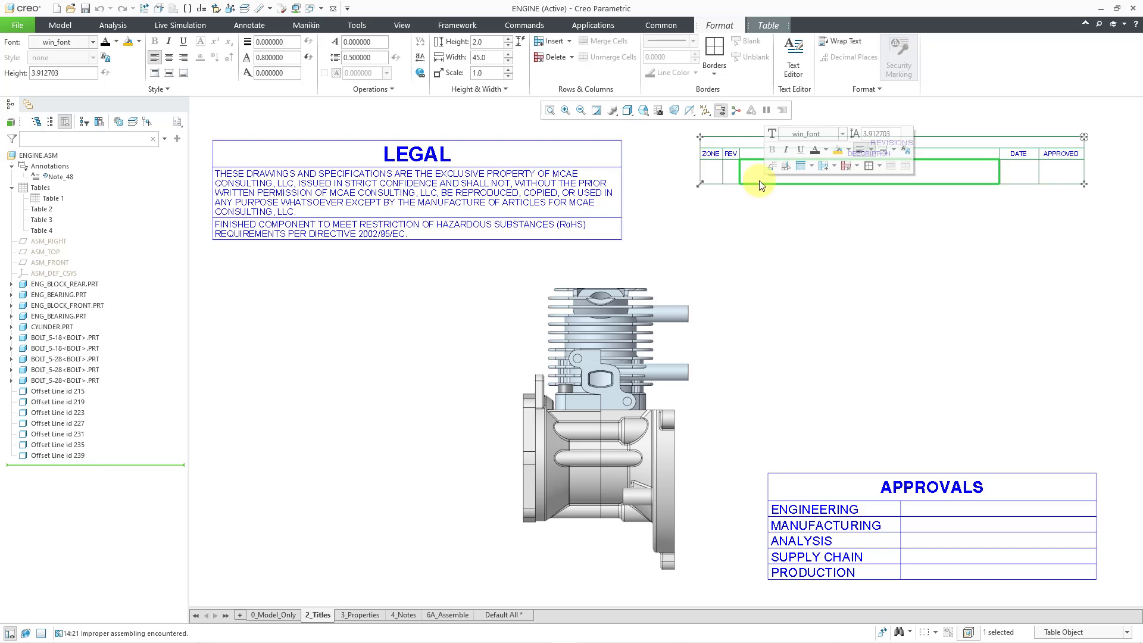
left_click(774, 25)
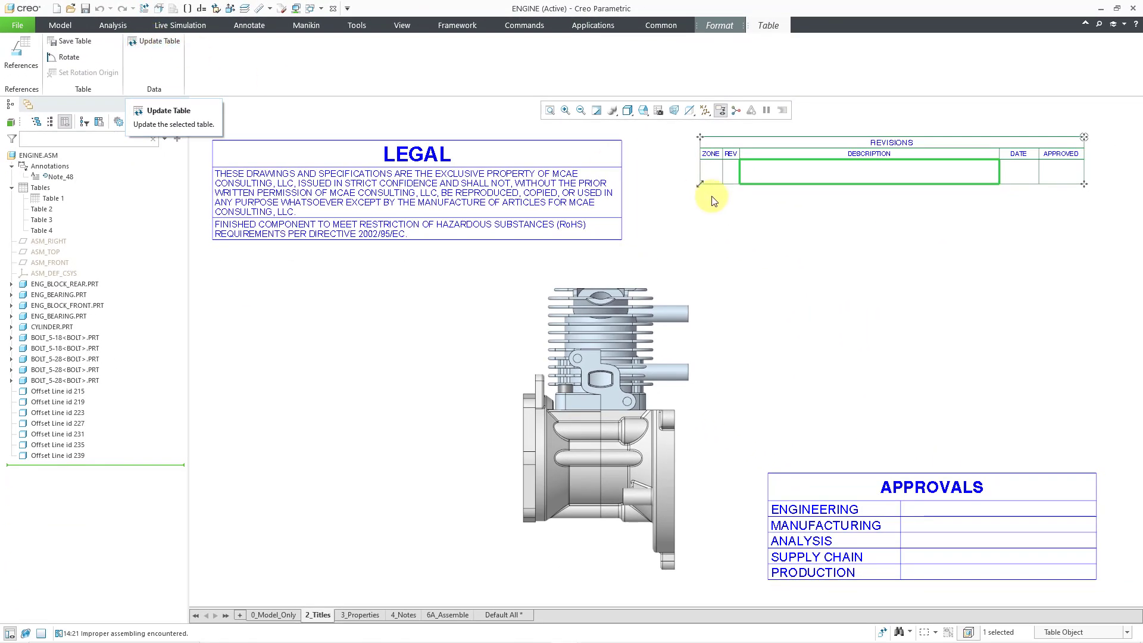
left_click(739, 231)
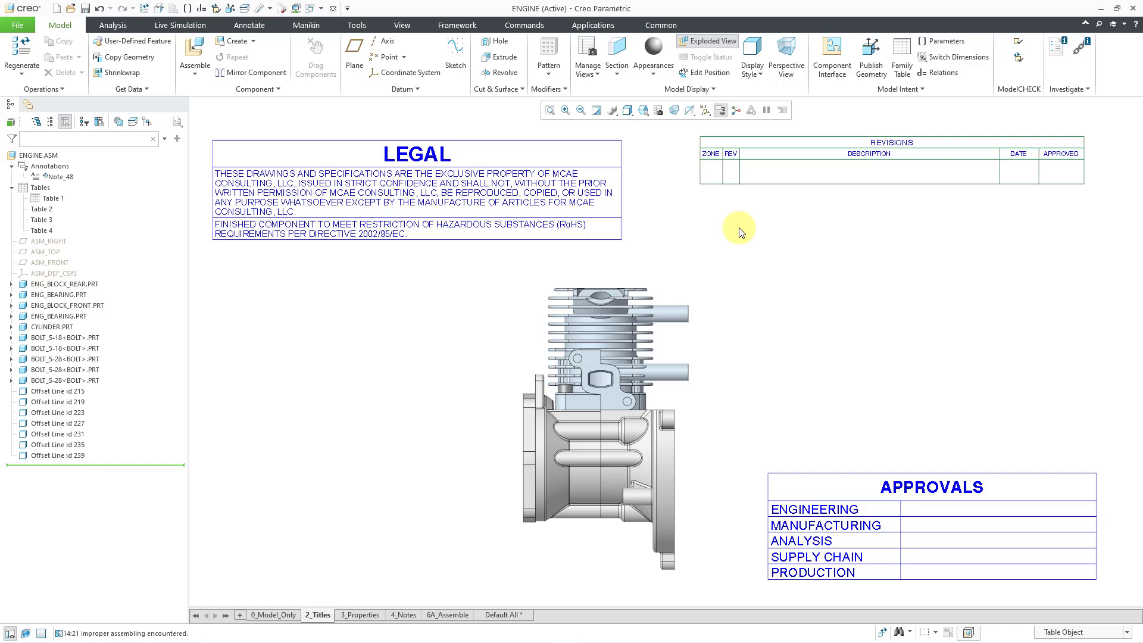